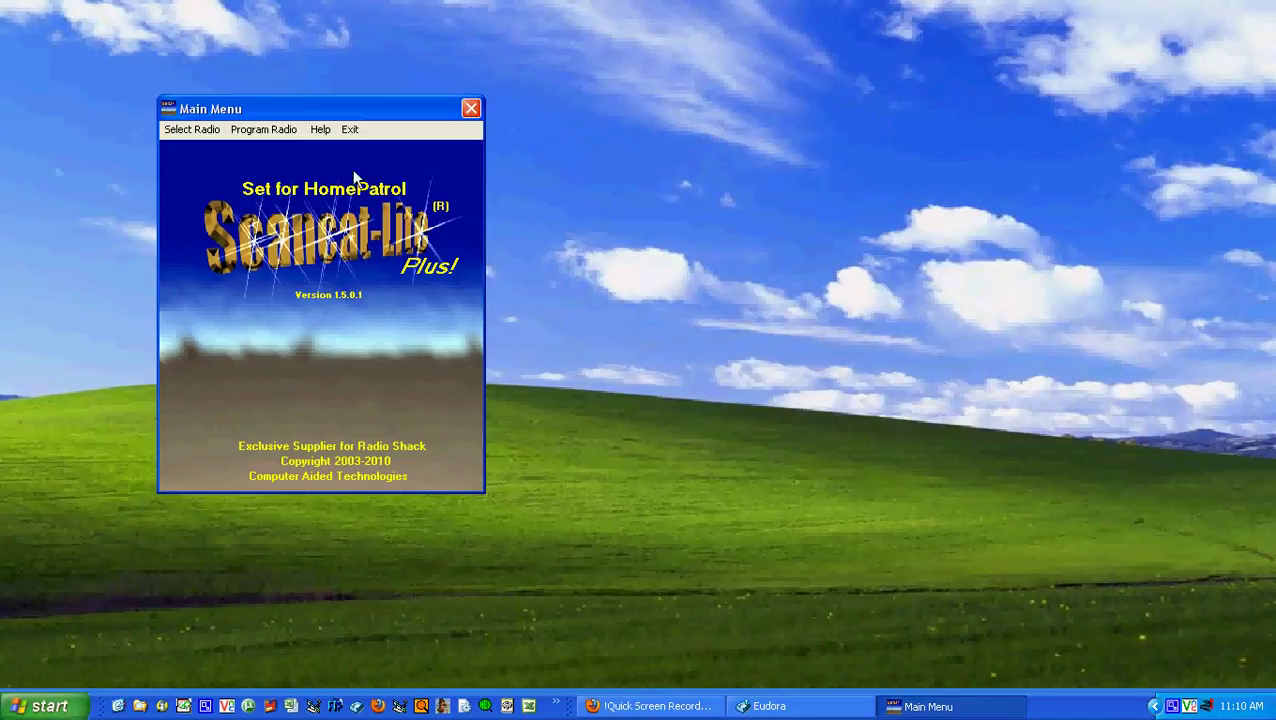
Step: Open the radio programming grid, start loading Uniden HomePatrol data files and accept the disclaimer
left_click(266, 136)
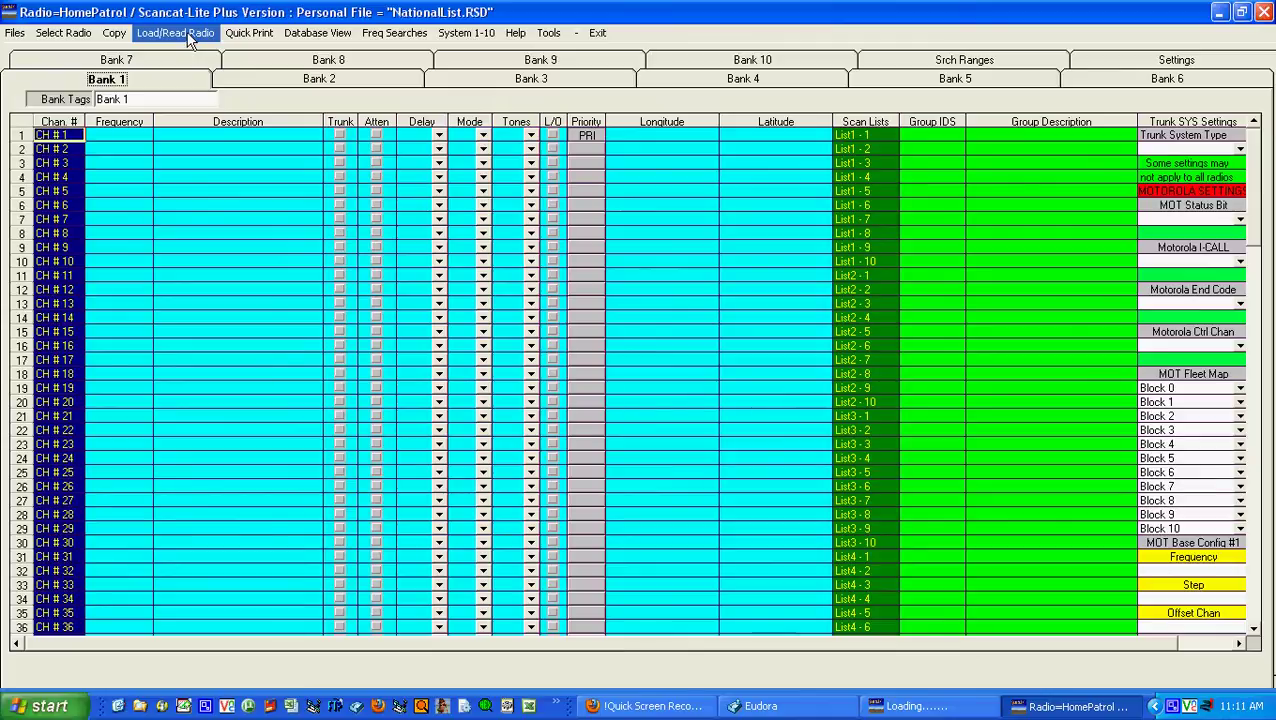
left_click(190, 37)
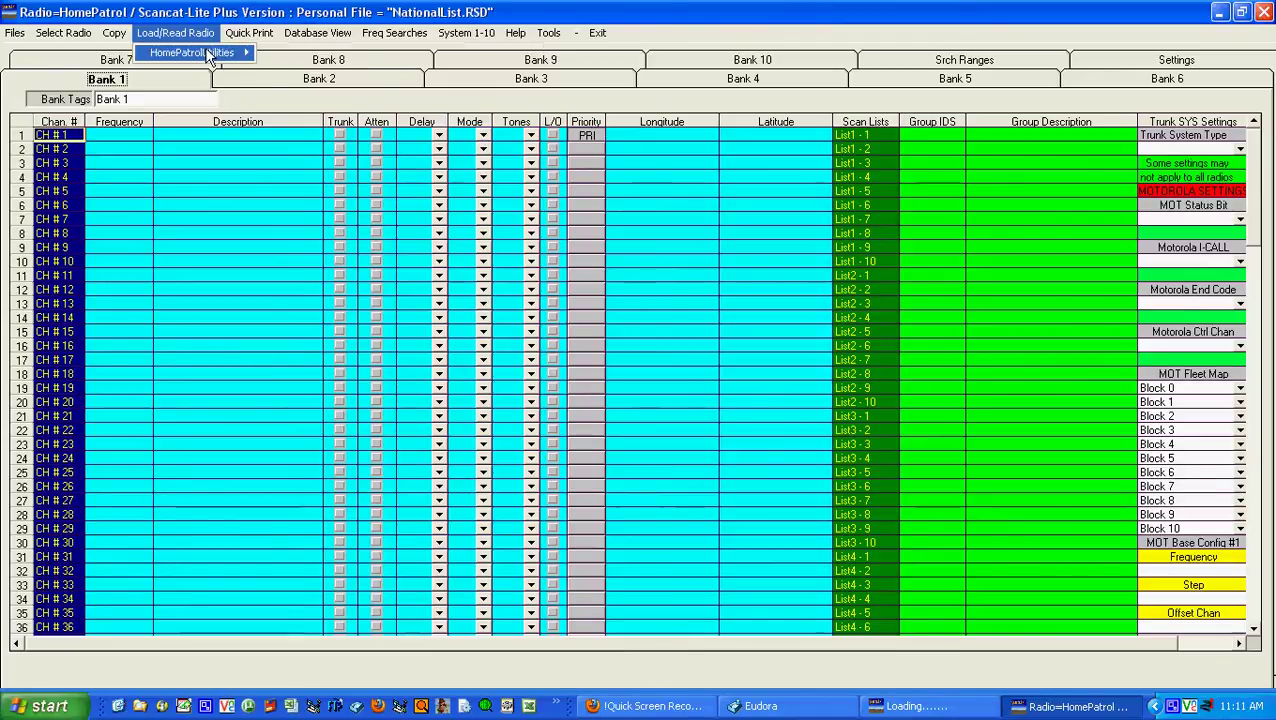
mouse_move(208, 55)
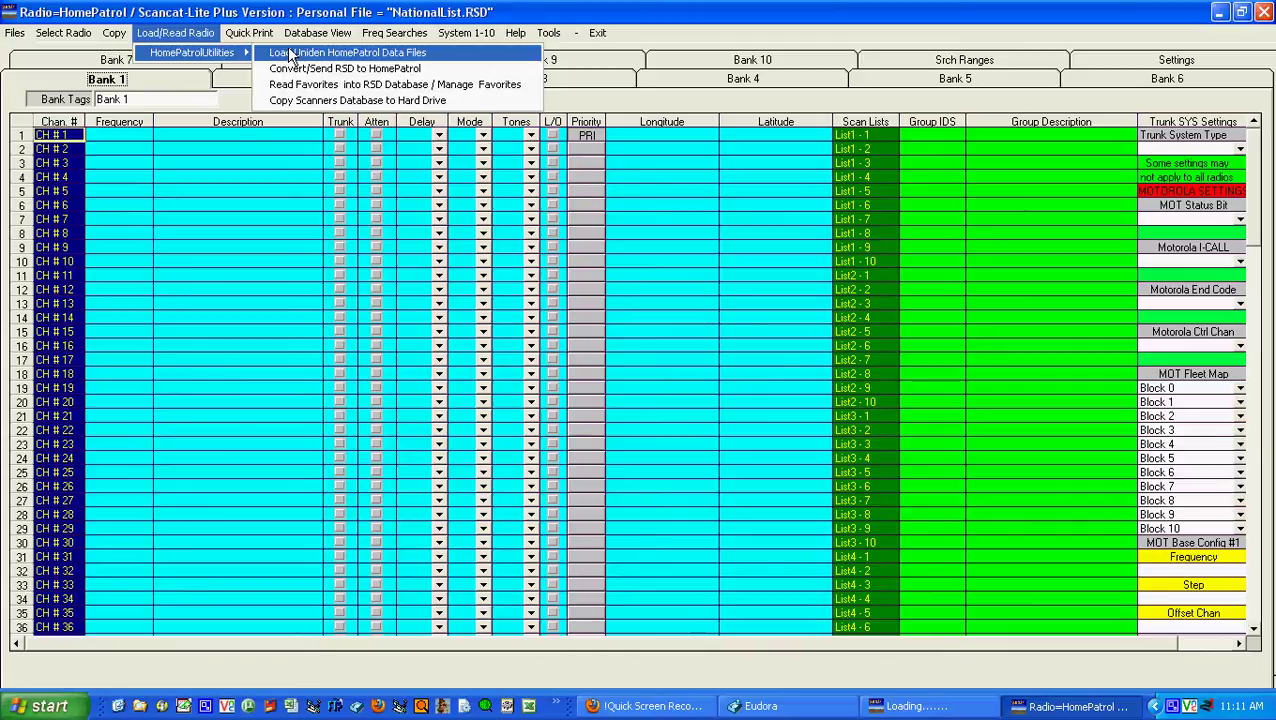
left_click(381, 53)
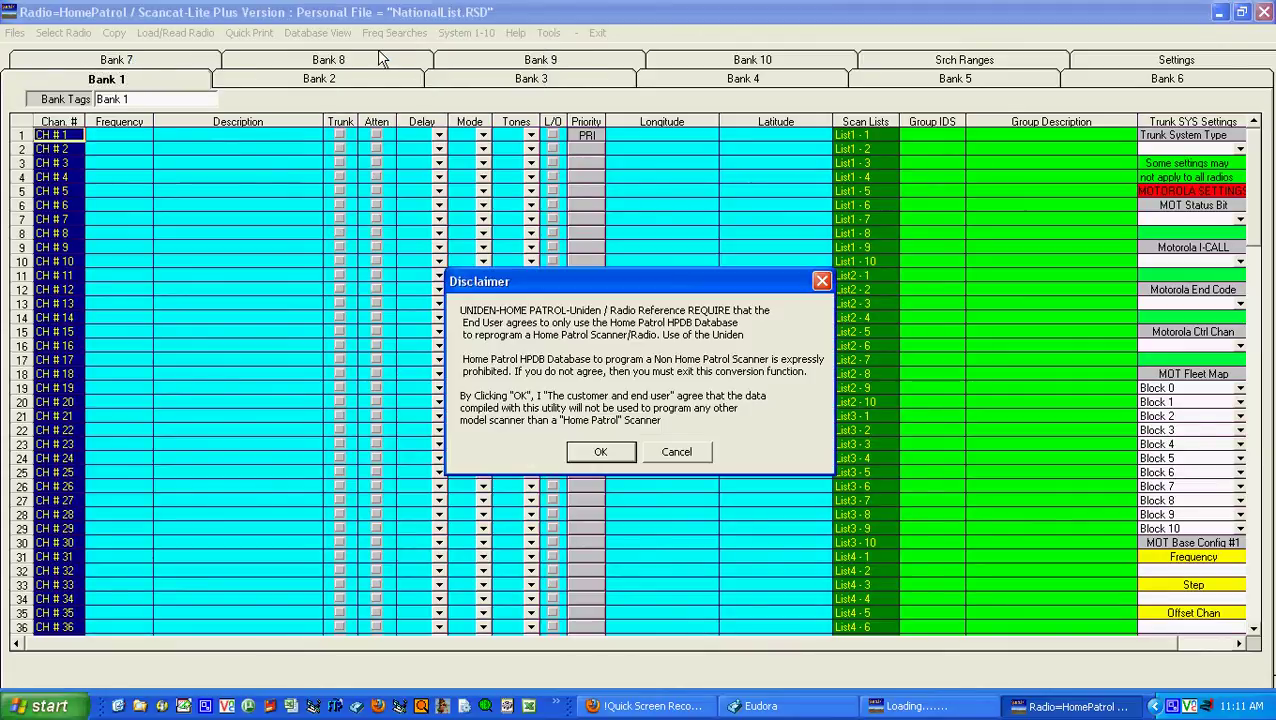
left_click(598, 454)
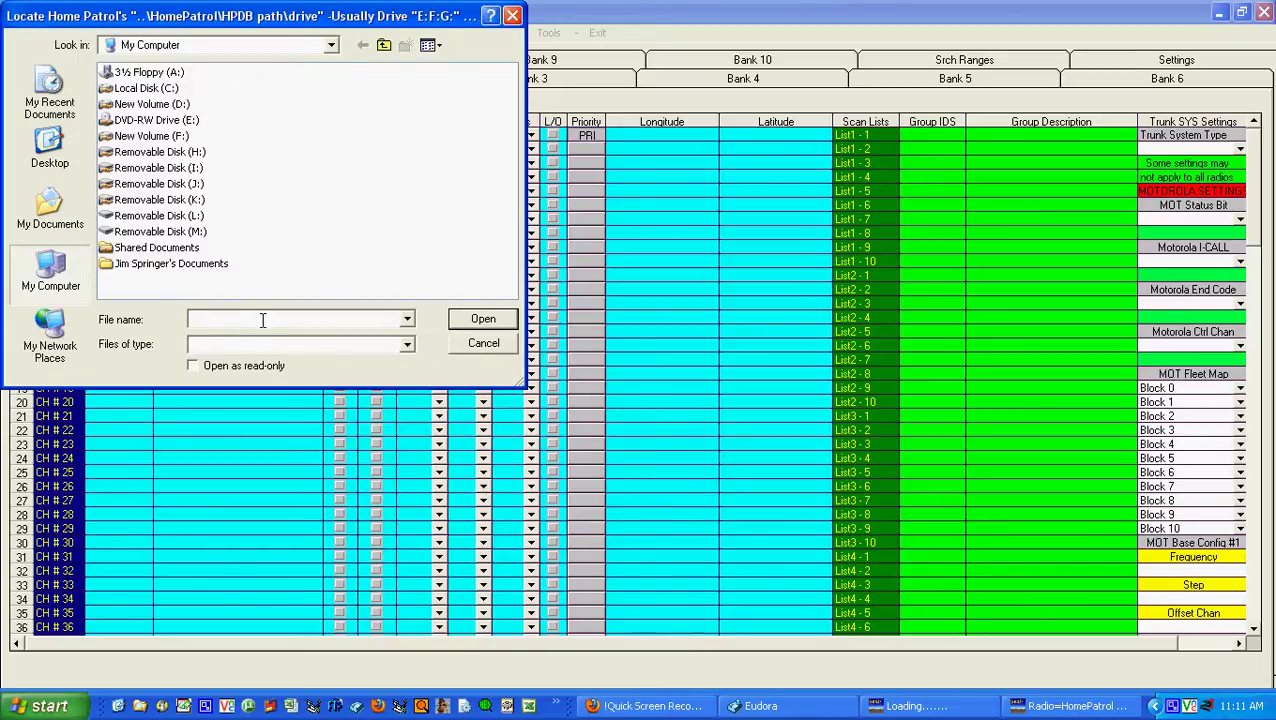
Step: Load Louisiana.hpd from the HomePatrol\HPDB folder on removable disk L: and move the data manager window higher
left_click(161, 216)
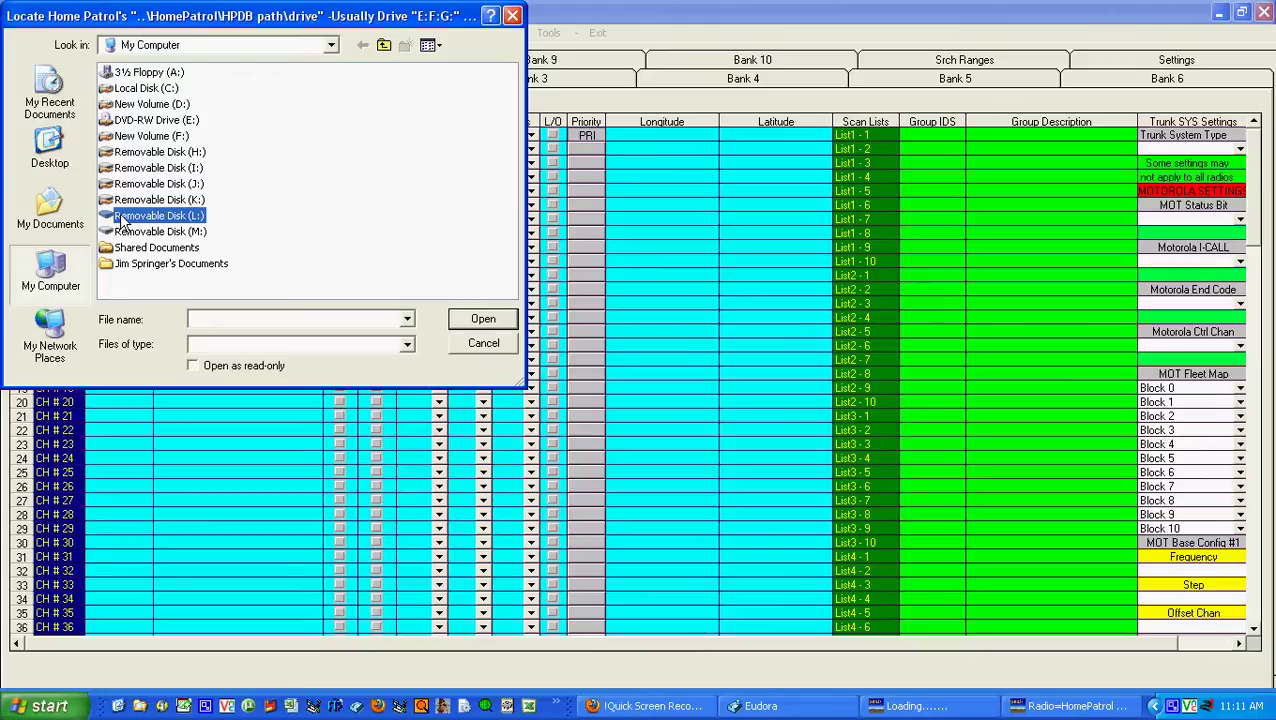
double_click(121, 217)
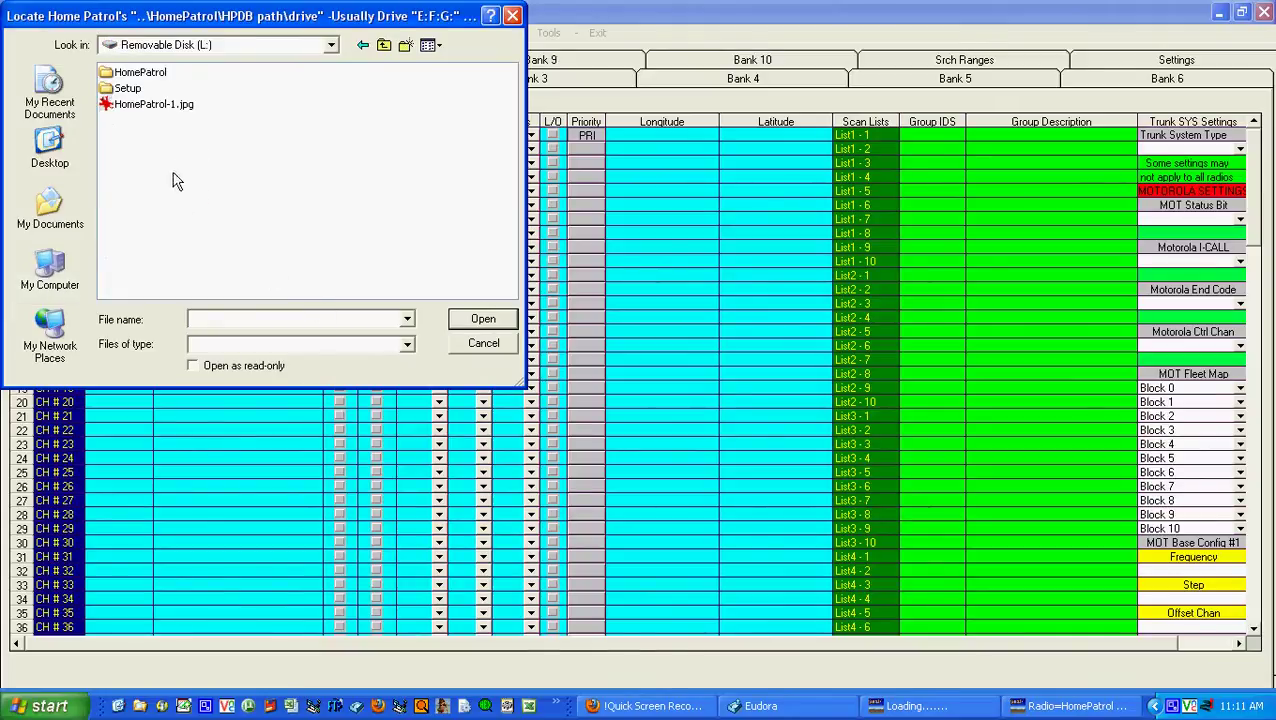
left_click(120, 76)
double_click(120, 76)
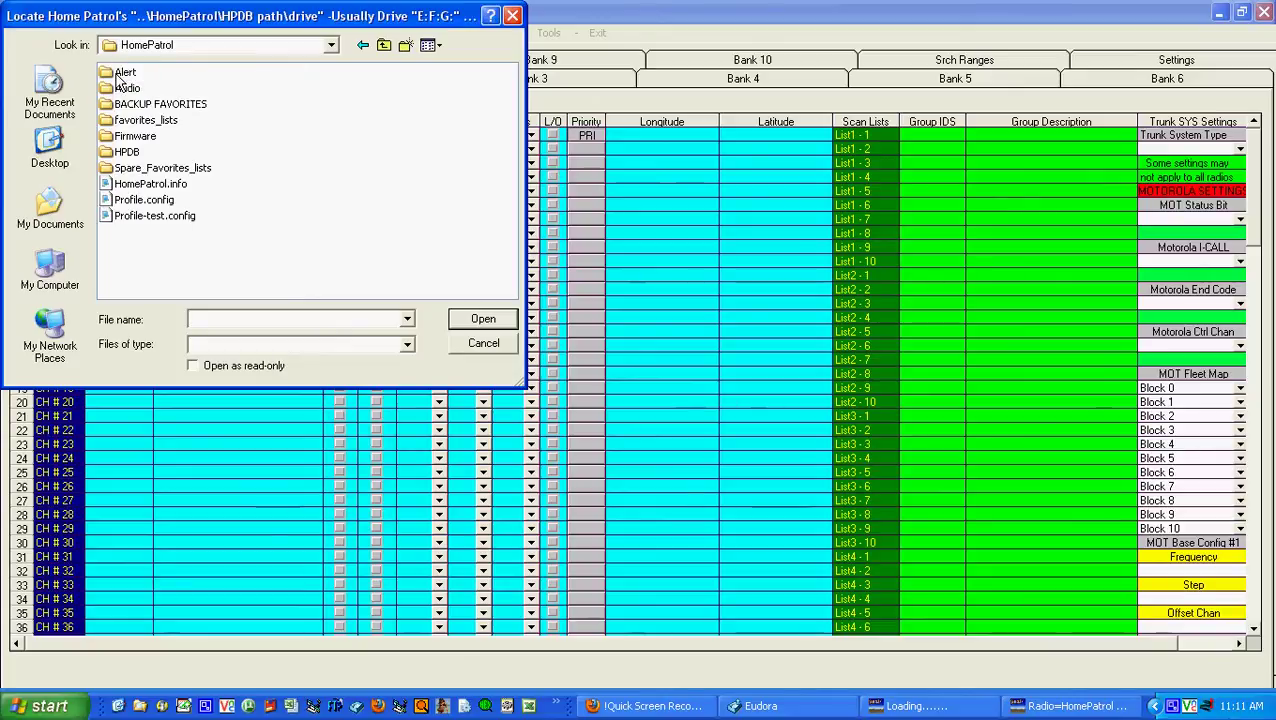
double_click(110, 153)
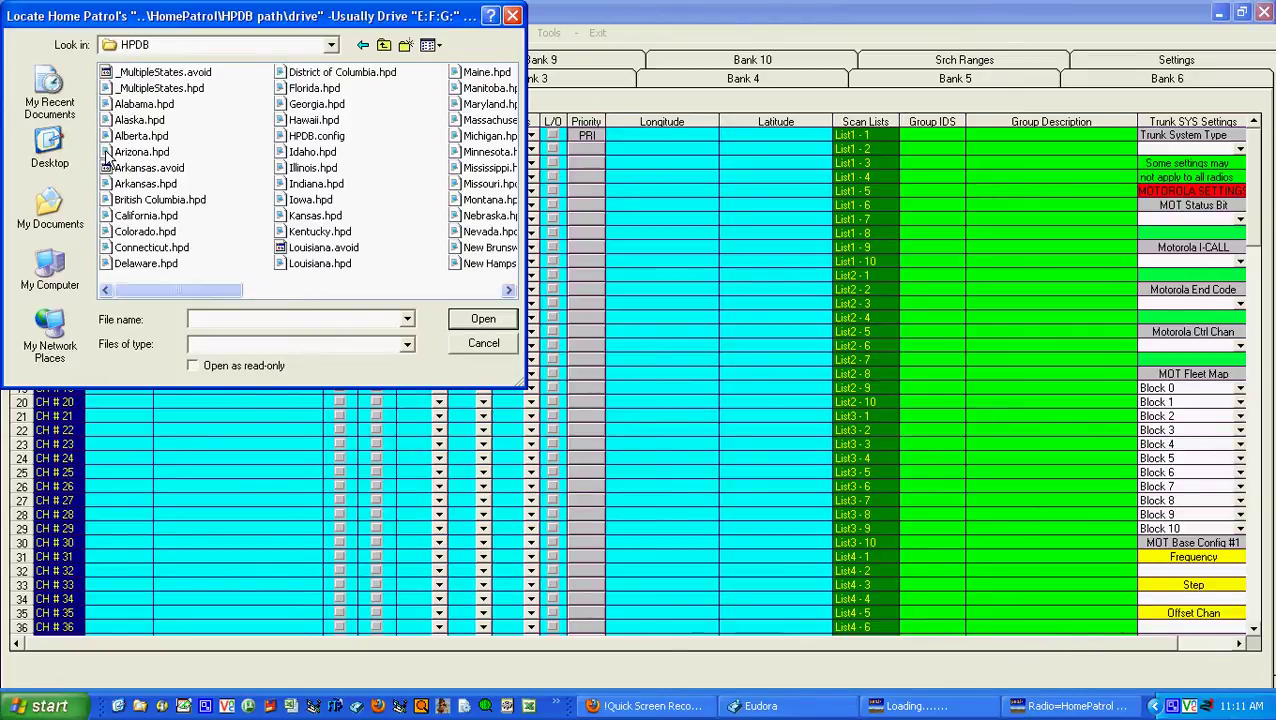
left_click(313, 264)
double_click(313, 264)
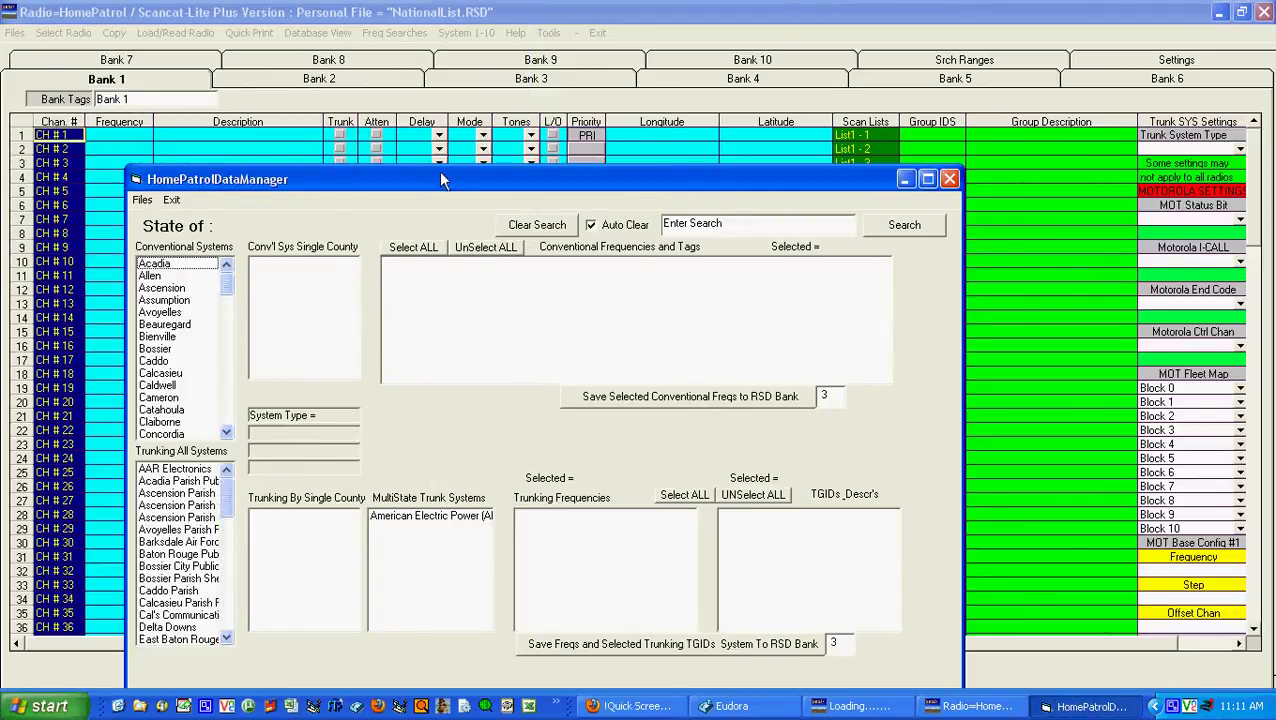
left_click_drag(445, 181, 435, 72)
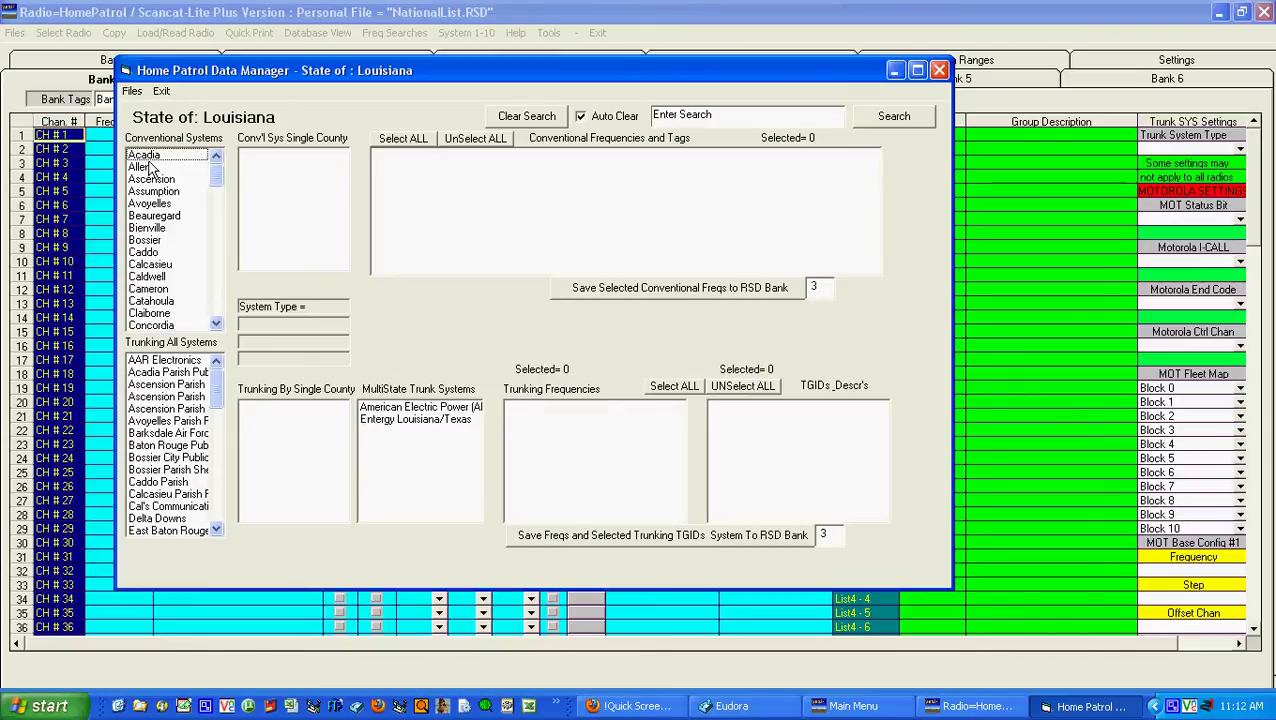
Step: Choose Caddo in the conventional systems and view the frequencies of each of its single-county systems, ending on Caddo Parish Communications
left_click(143, 253)
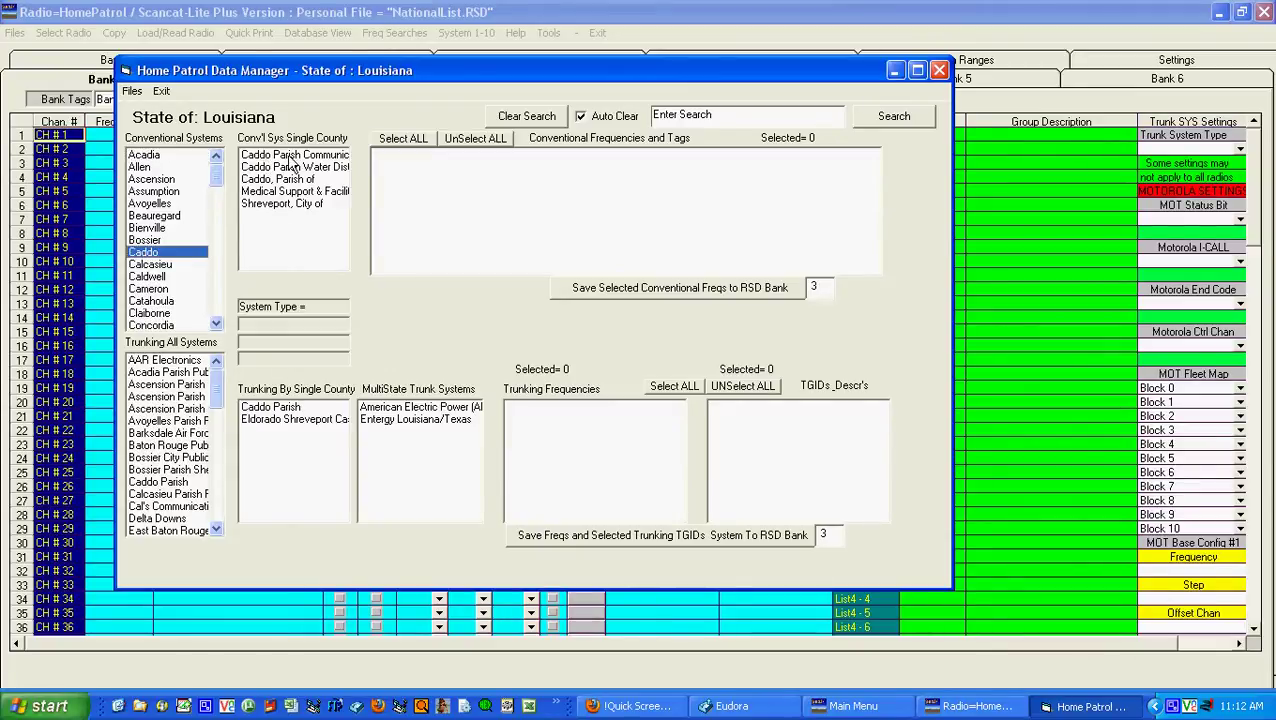
left_click(268, 205)
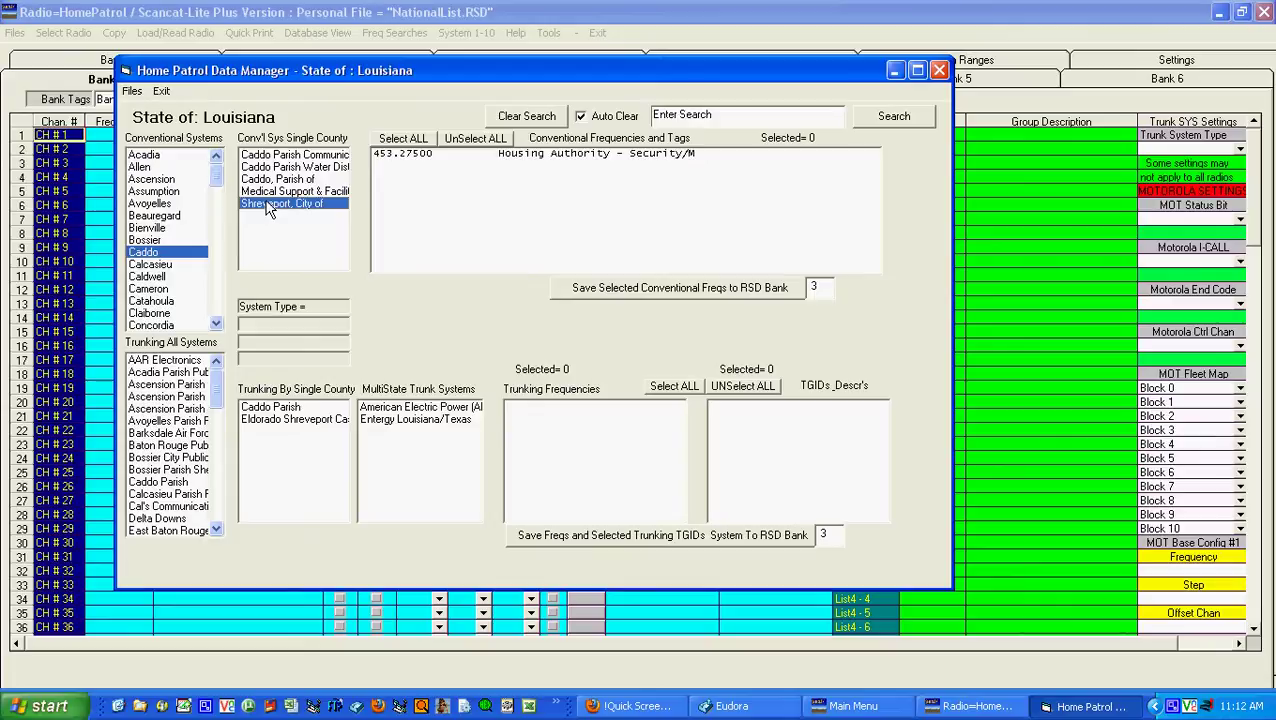
left_click(262, 192)
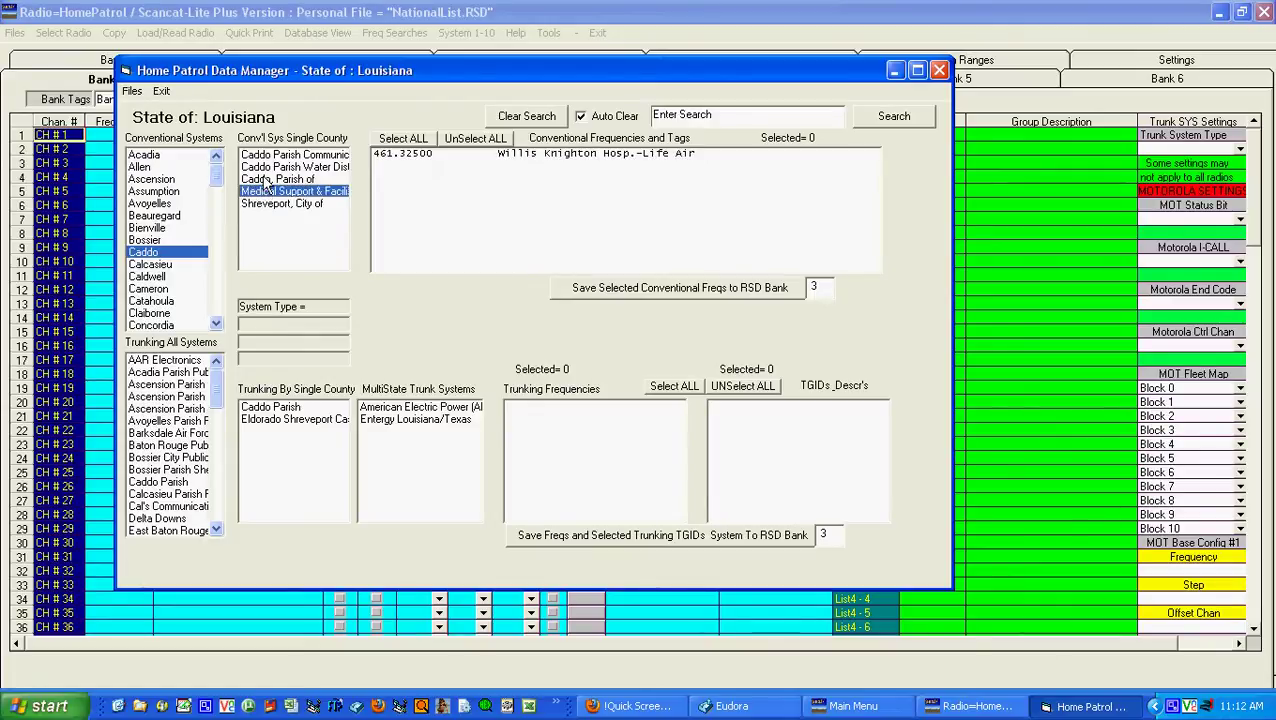
left_click(264, 179)
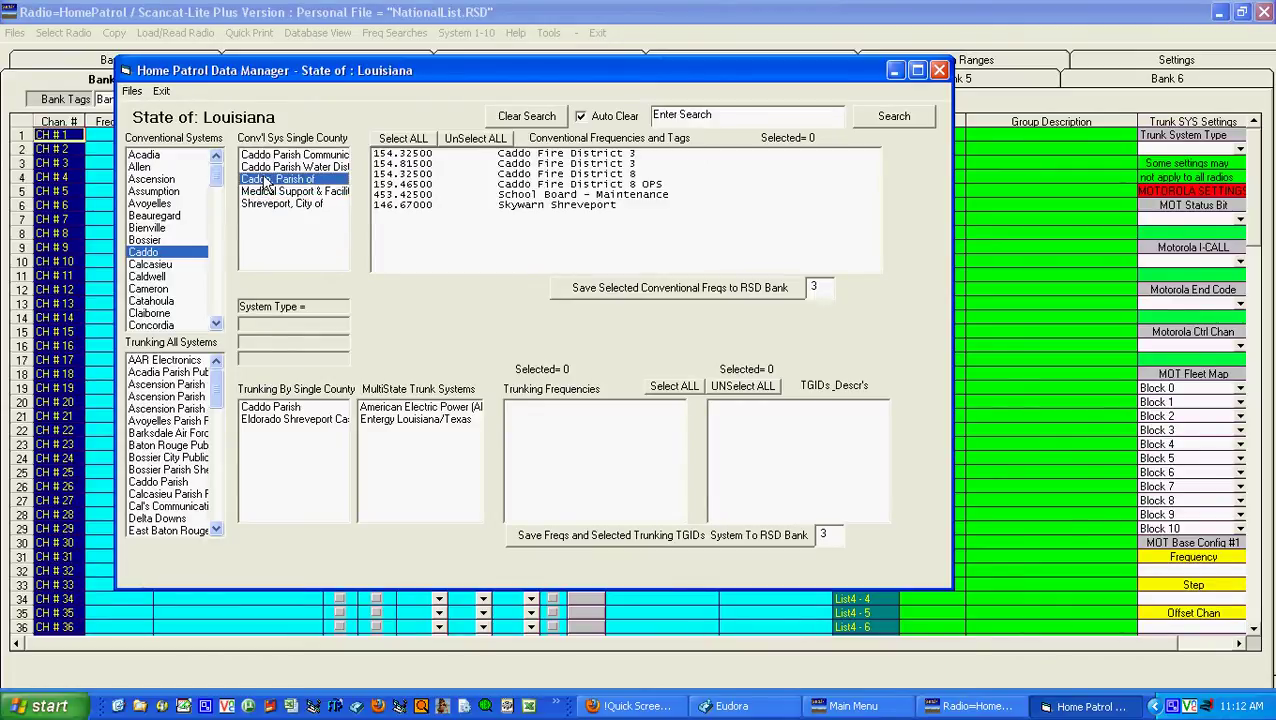
left_click(282, 168)
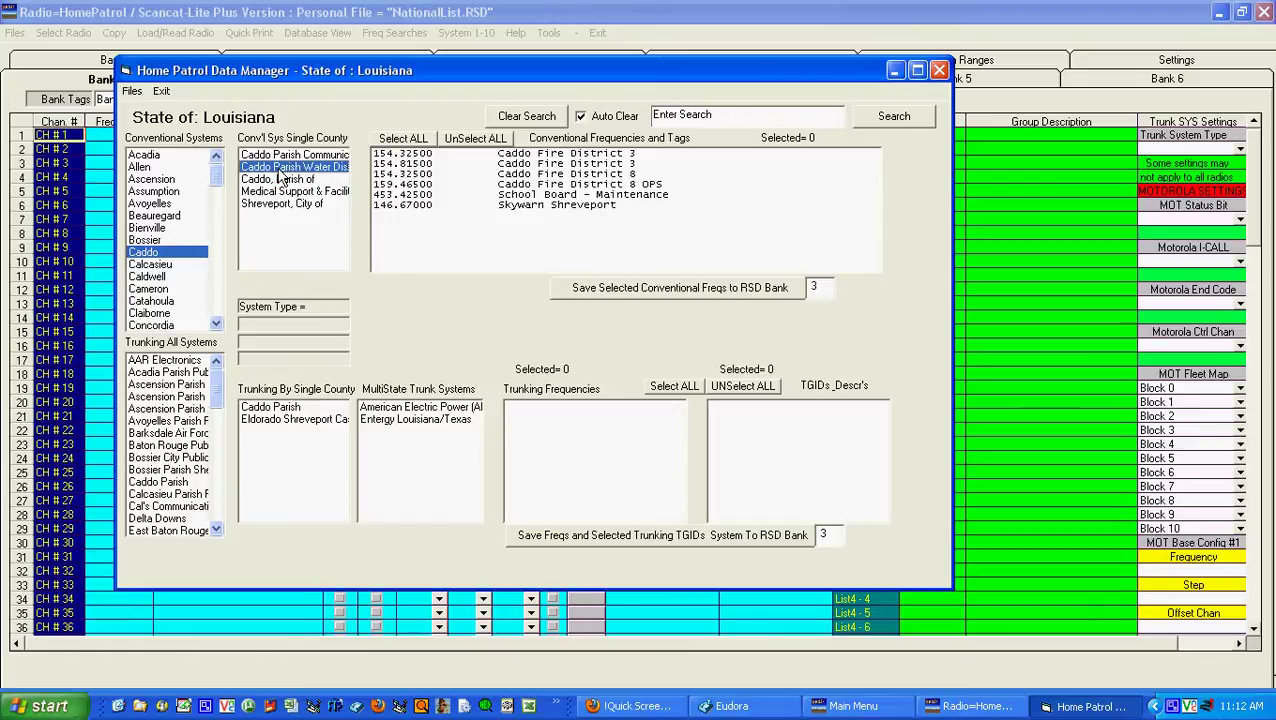
left_click(285, 157)
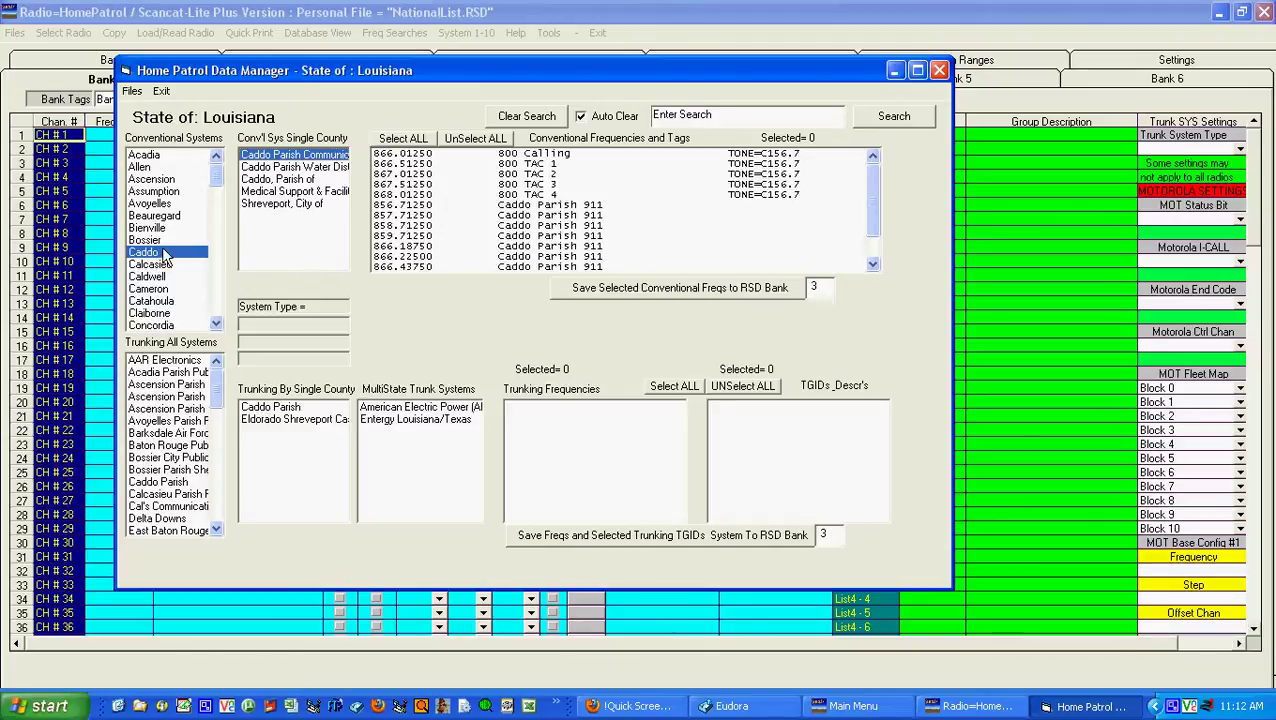
Step: View the Eldorado Shreveport trunking system, then display the Caddo Parish trunking system's frequencies and talkgroups
left_click(274, 410)
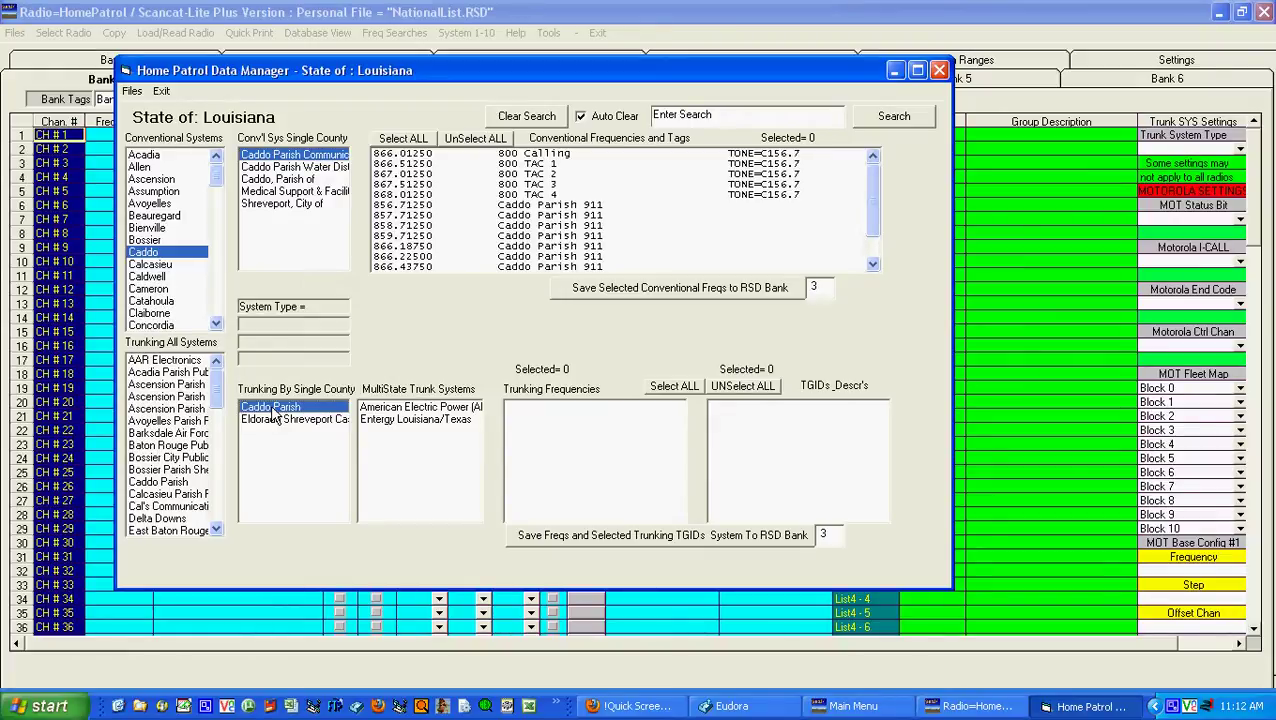
left_click(285, 419)
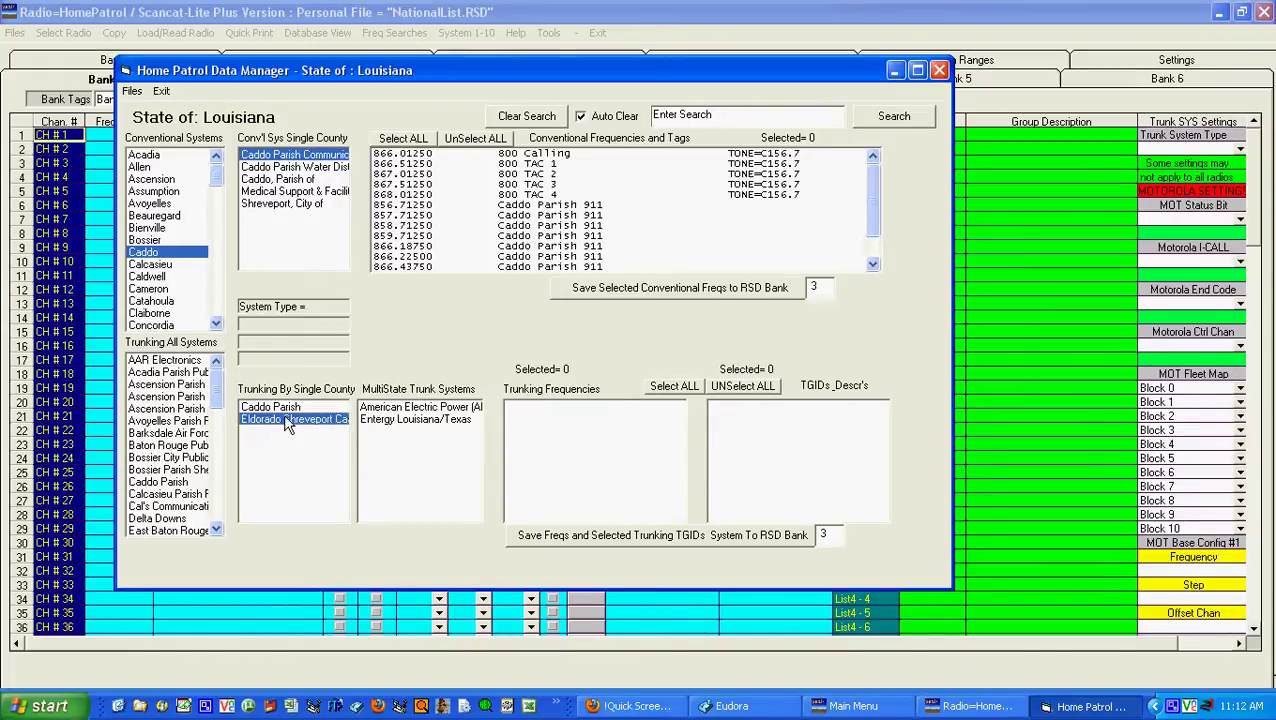
scroll(205, 425, "down", 2)
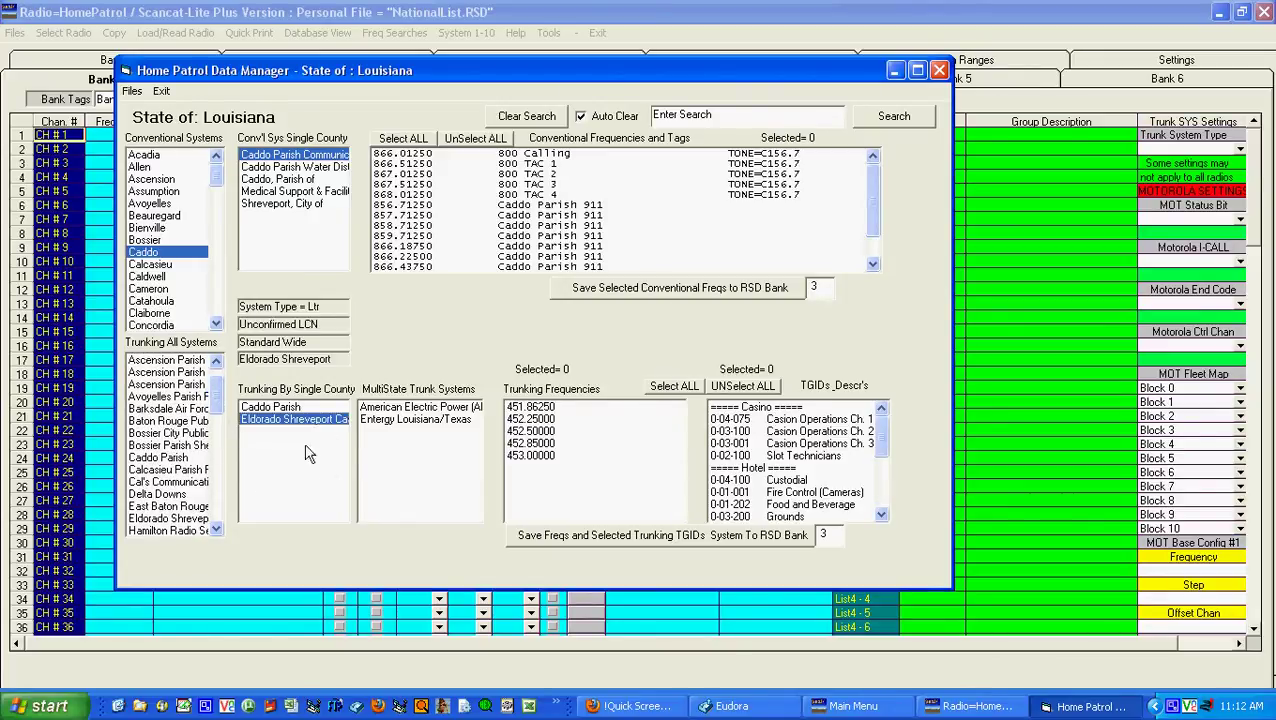
left_click(269, 408)
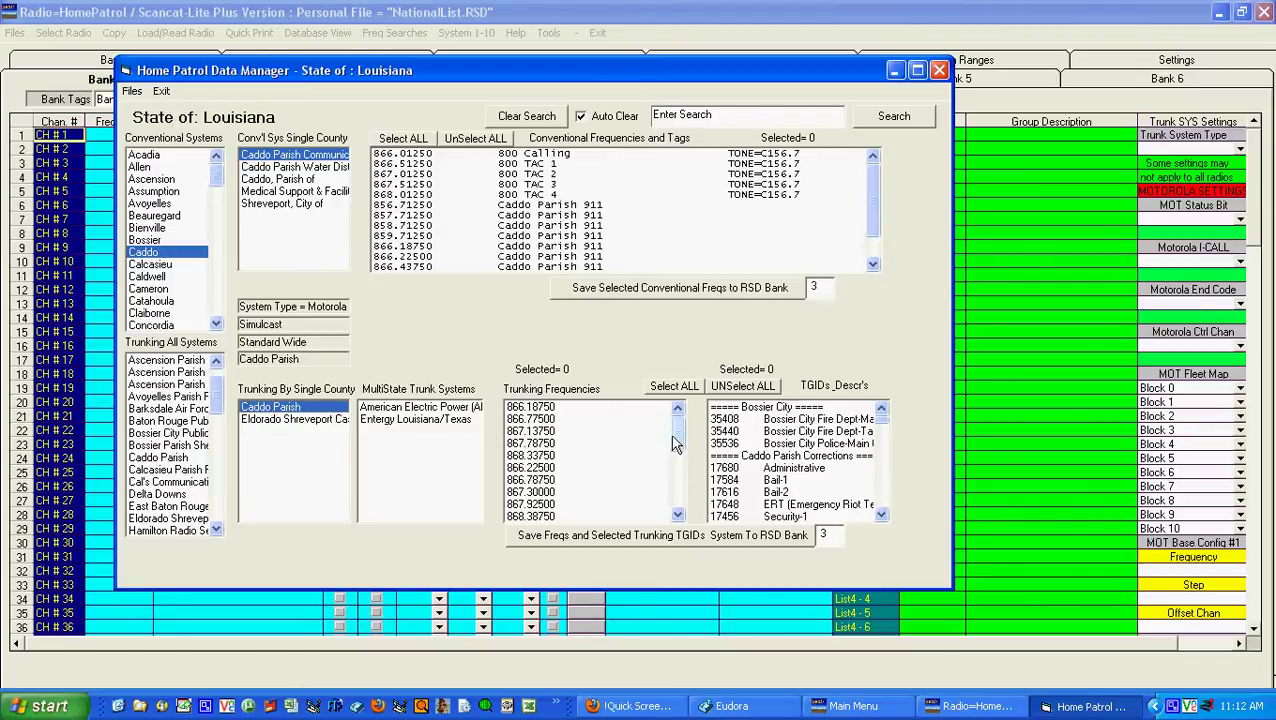
mouse_move(677, 432)
left_mouse_down()
mouse_move(678, 519)
mouse_move(677, 450)
left_mouse_up()
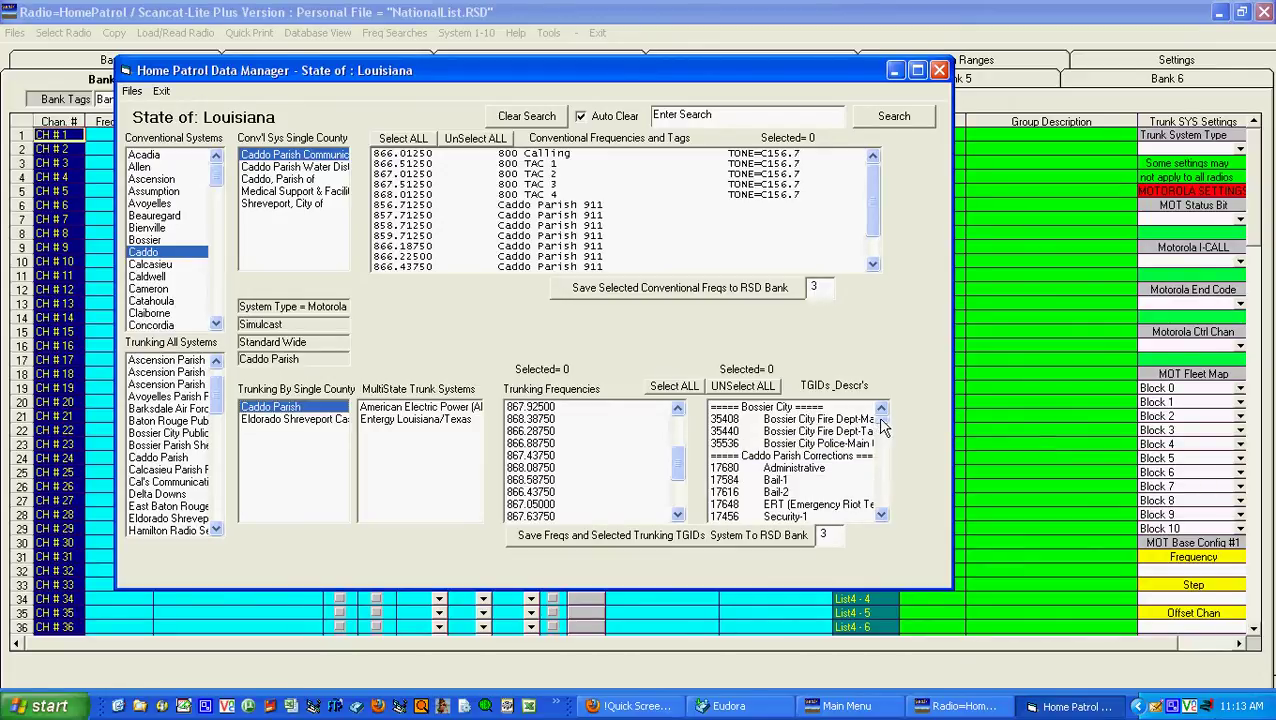
scroll(882, 430, "down", 4)
scroll(882, 430, "up", 4)
Step: Select the Administrative, Bail-1, Bail-2, ERT, Security-2 and Transport-2 talkgroups under Caddo Parish Corrections
left_click(733, 469)
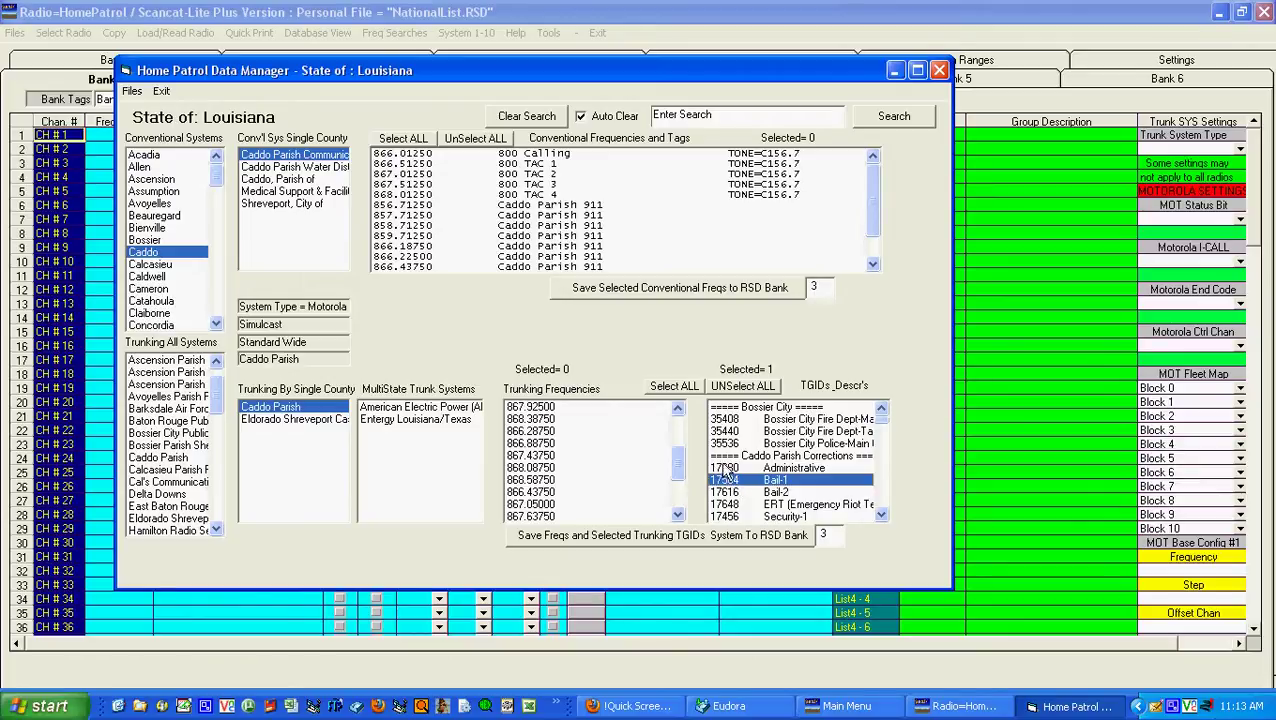
key("Up")
key("Down")
key("Down")
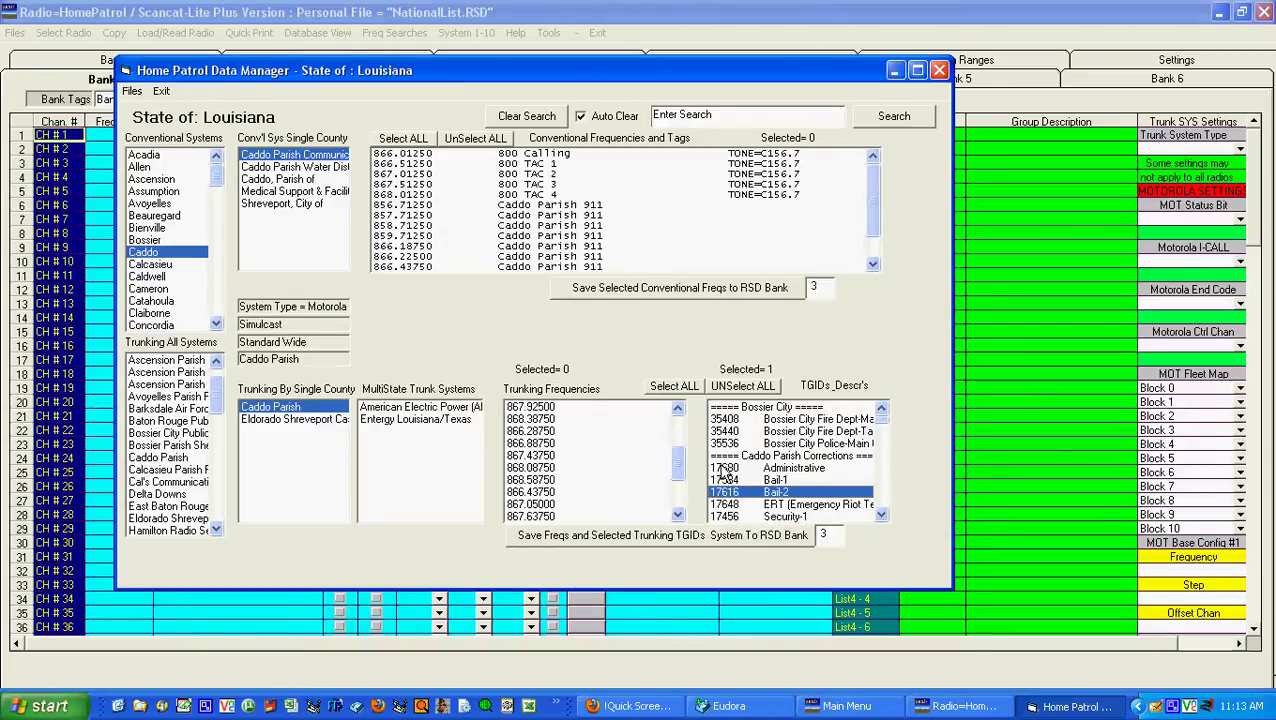
left_click(722, 472)
scroll(842, 510, "down", 1)
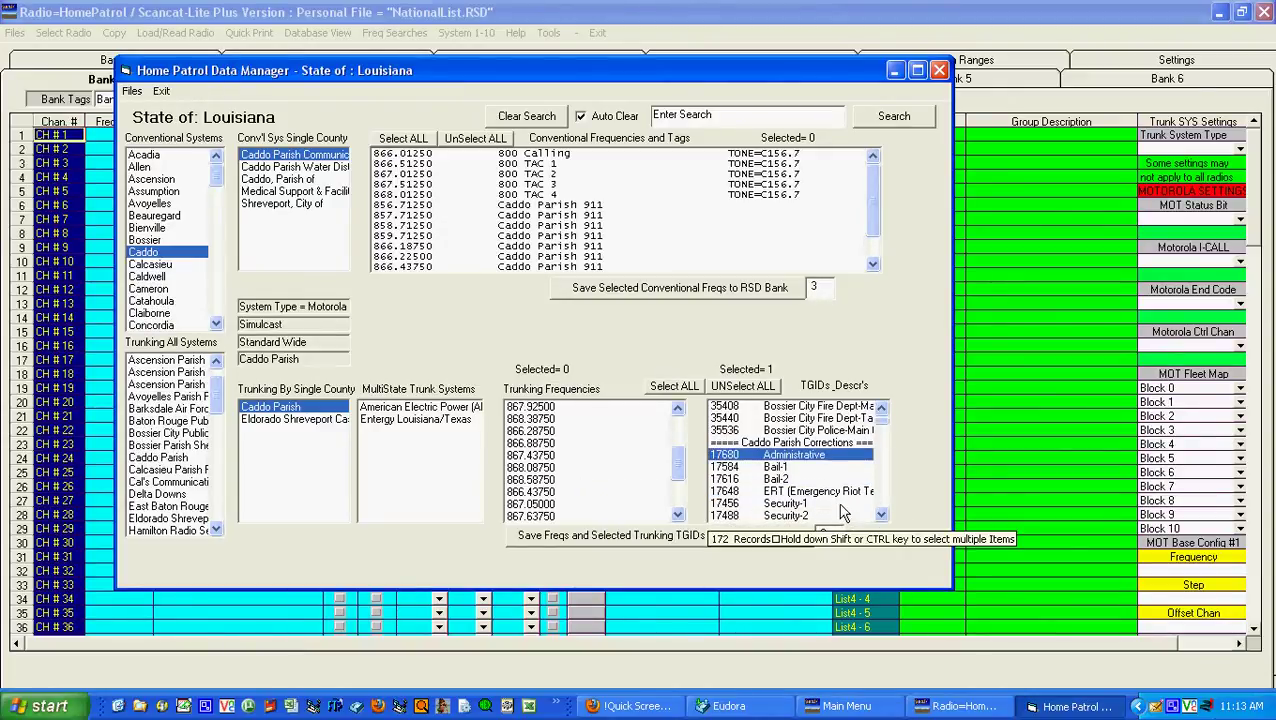
scroll(842, 512, "down", 3)
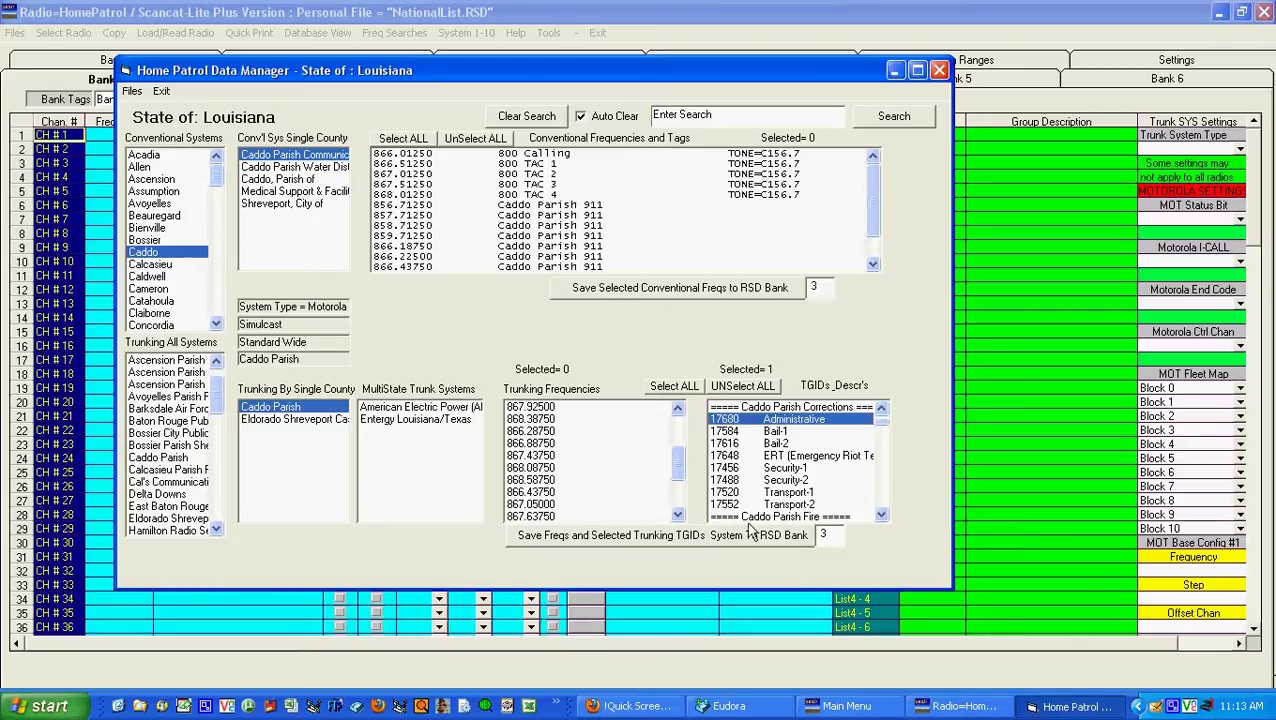
left_click(730, 431, "shift")
left_click(731, 444, "shift")
left_click(729, 456, "ctrl")
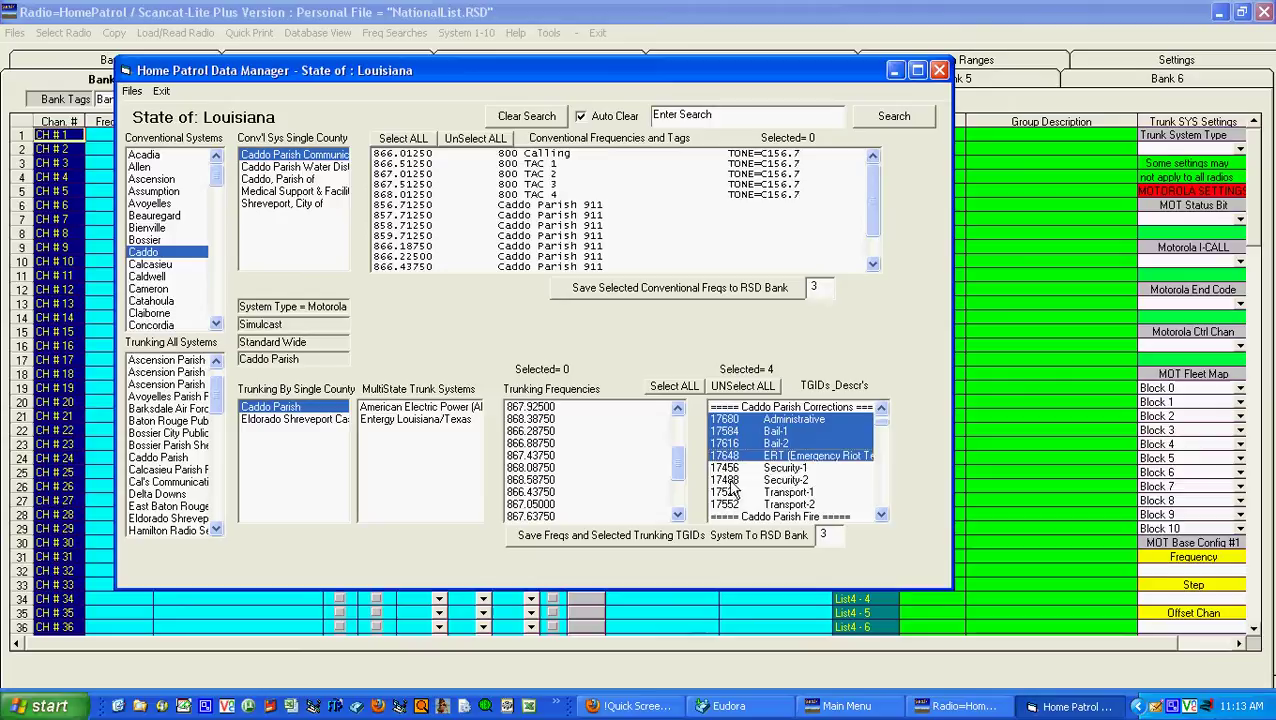
left_click(731, 480, "ctrl")
left_click(733, 504, "ctrl")
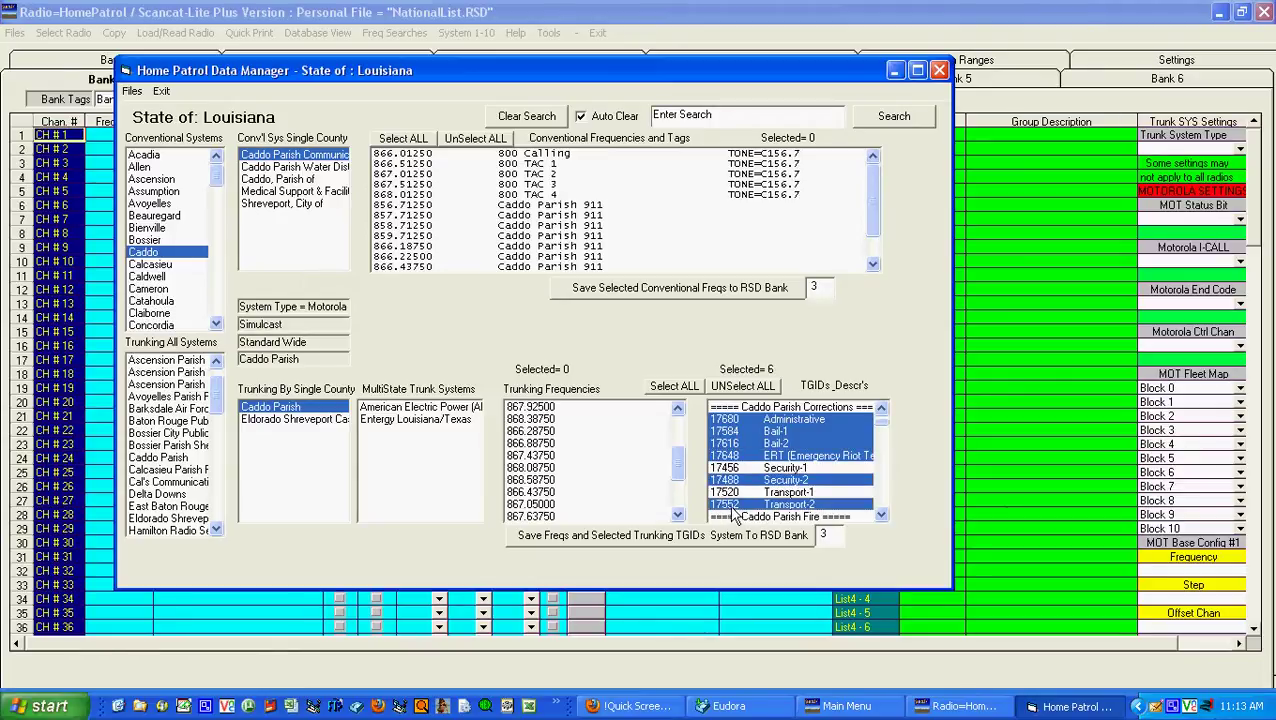
Step: Select the continuous range of Caddo Parish Corrections talkgroups from Transport-2 up to Administrative
left_click(763, 506)
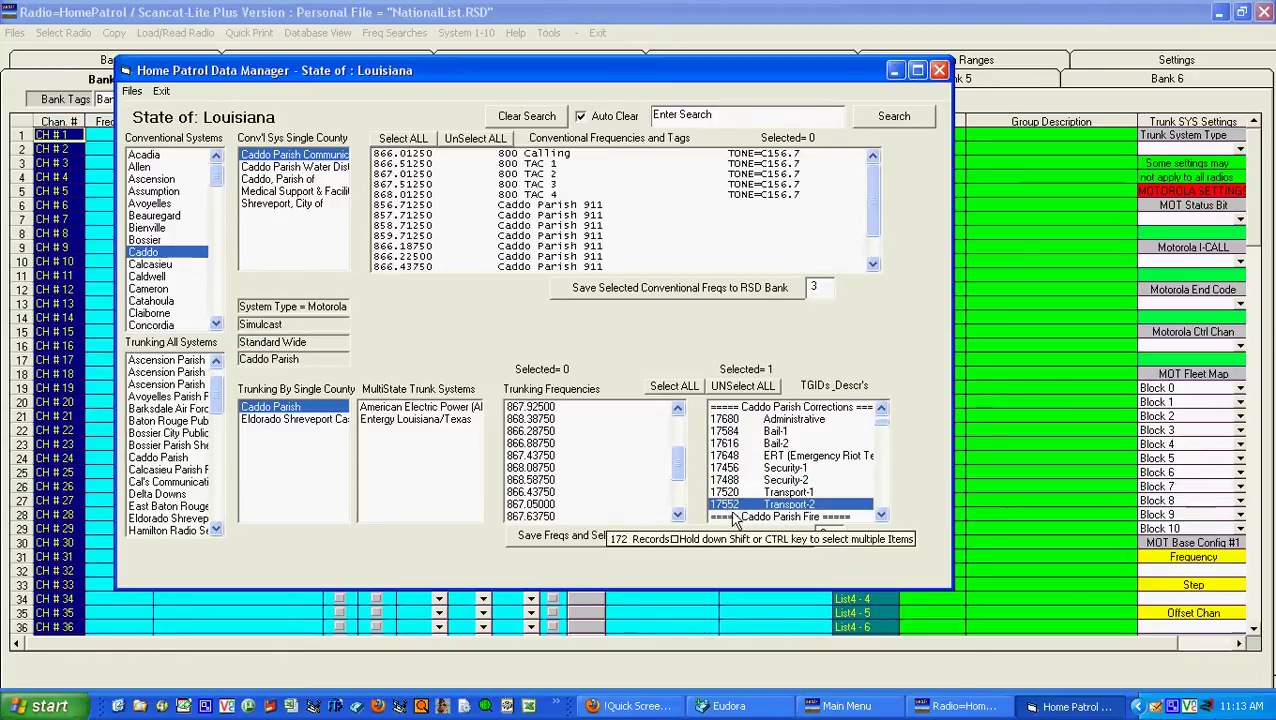
left_click(727, 419, "shift")
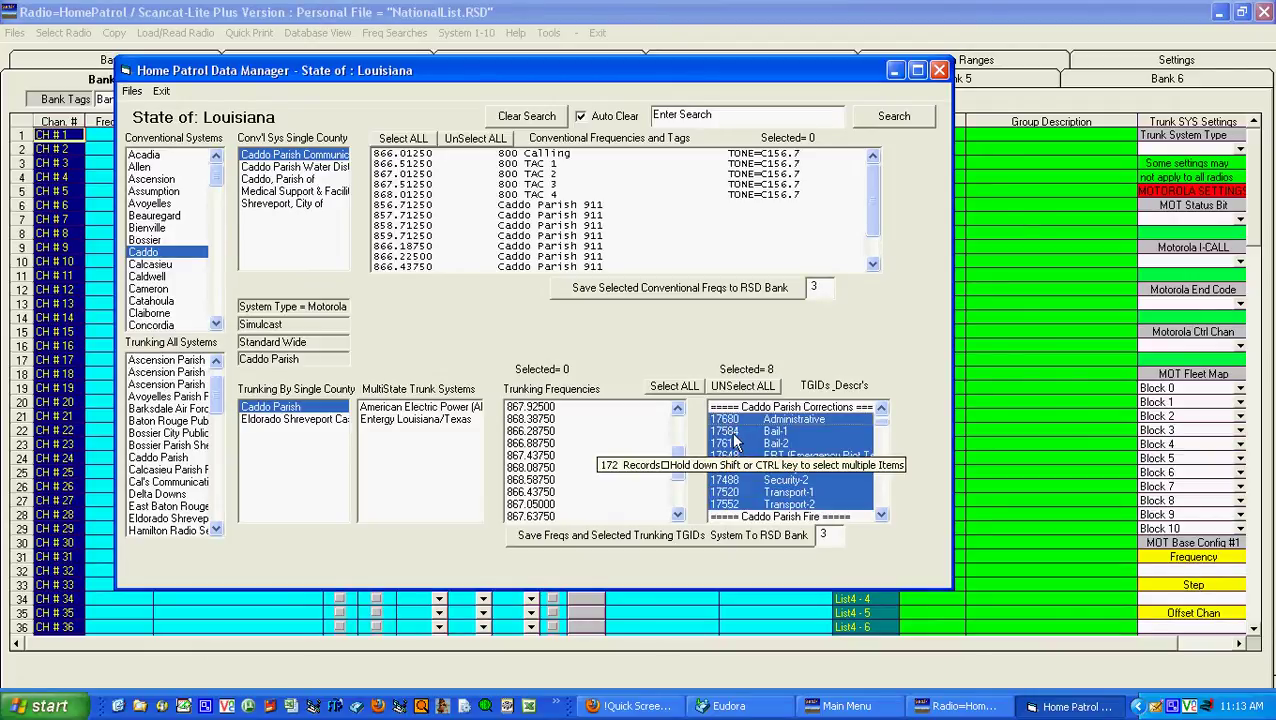
Step: Select all trunking frequencies and talkgroups of the Caddo Parish system and move the data manager window off the grid's Frequency column
left_click(672, 387)
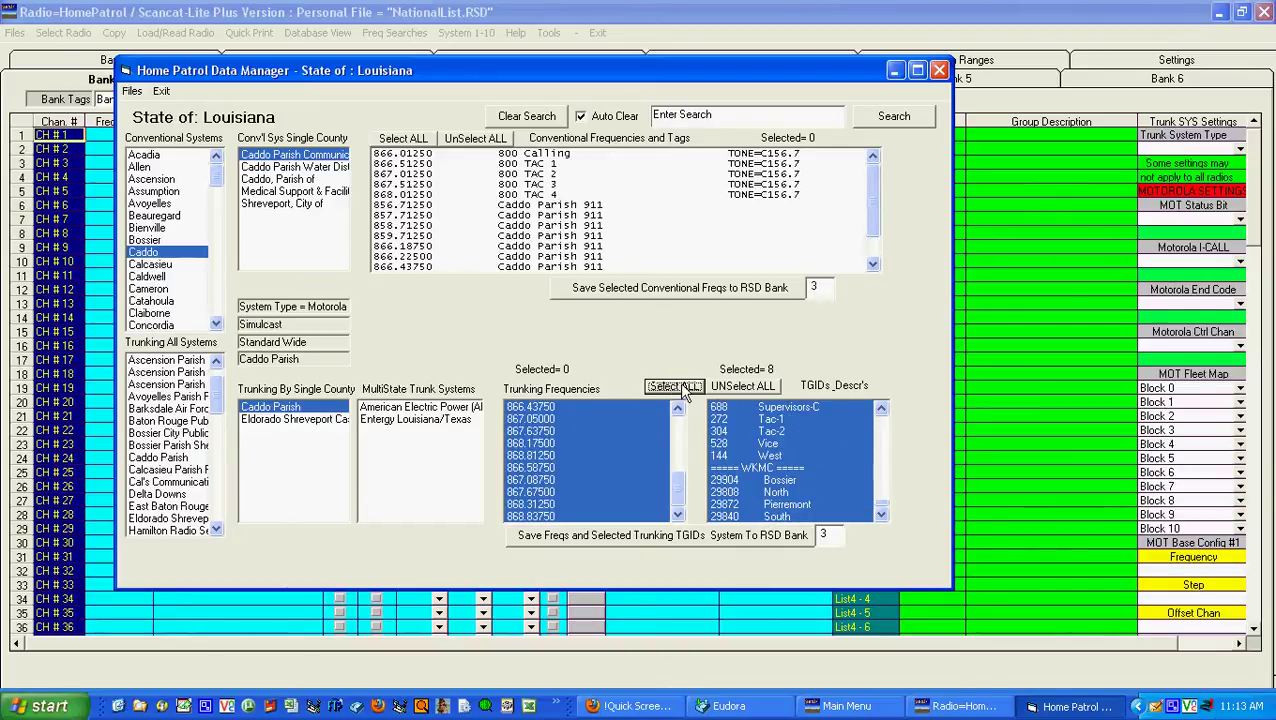
left_click(688, 389)
left_click_drag(272, 78, 472, 86)
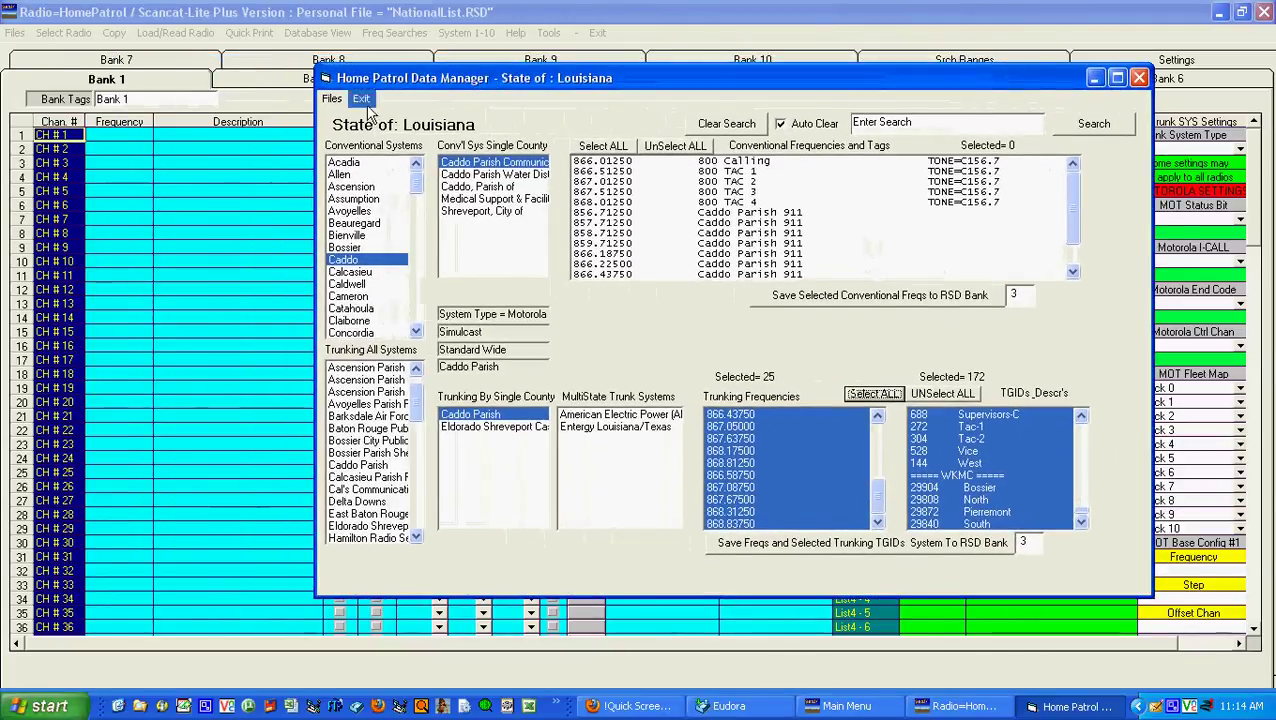
Step: Save the selected trunking frequencies and talkgroups to RSD bank 1 and bring the main channel grid to the front
double_click(1026, 542)
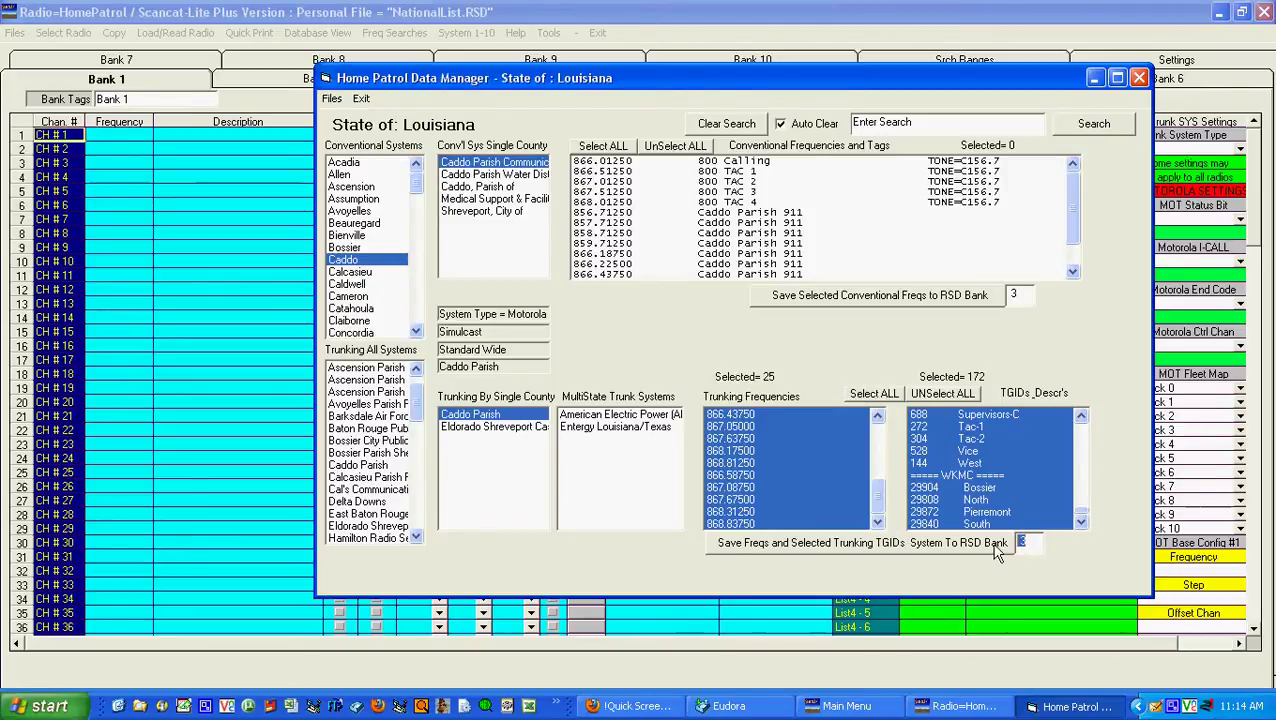
type("1")
left_click(884, 543)
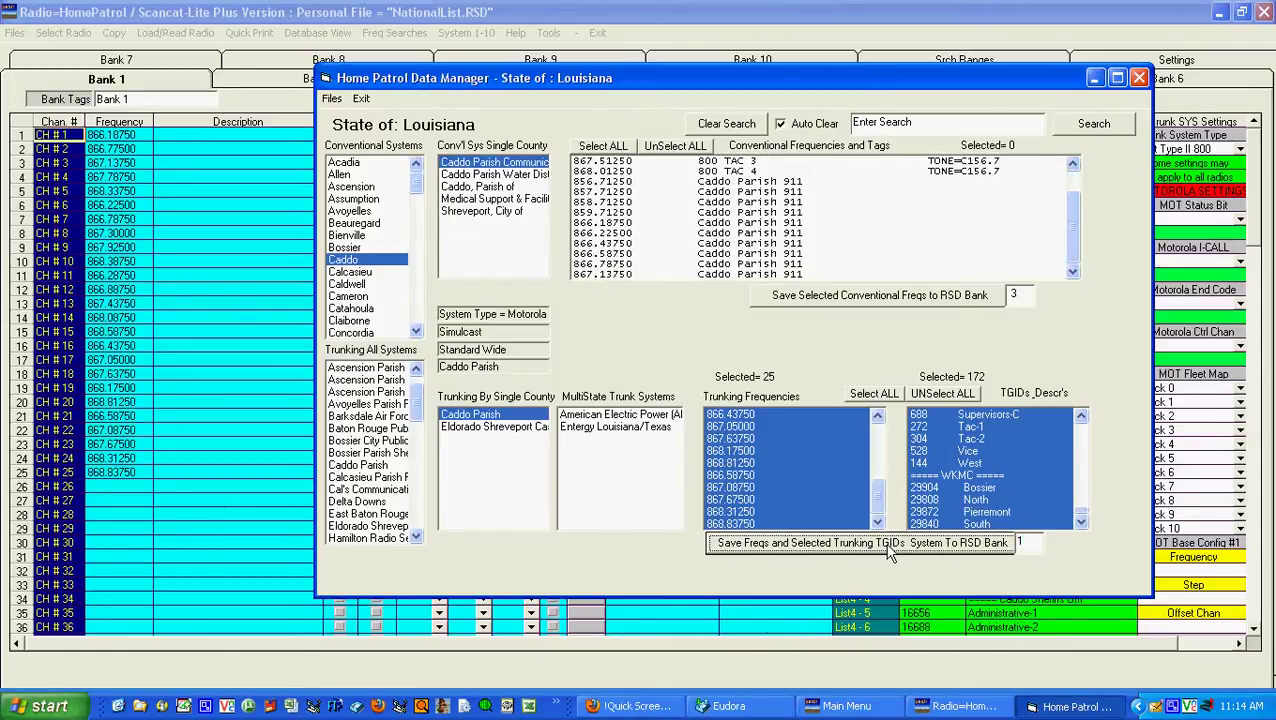
left_click(464, 14)
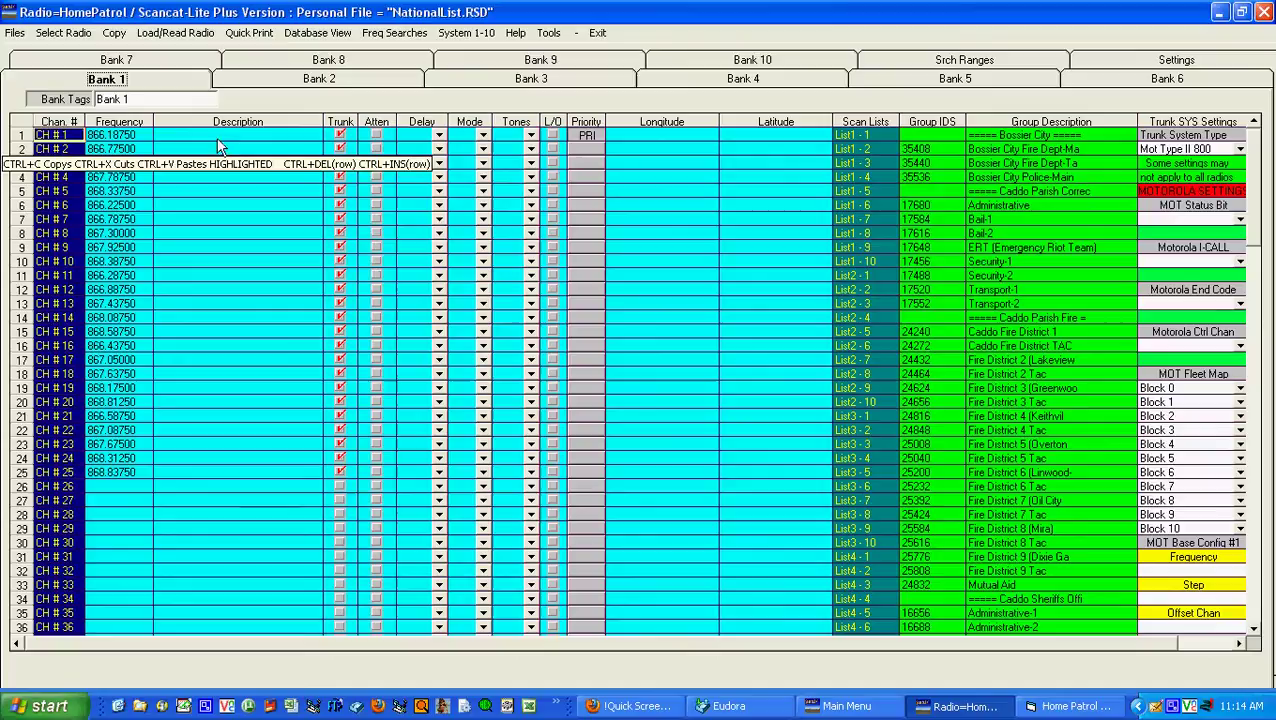
Step: Show bank 2 in the channel grid and examine the conventional systems of Jefferson and Jackson parishes in the data manager
left_click(318, 82)
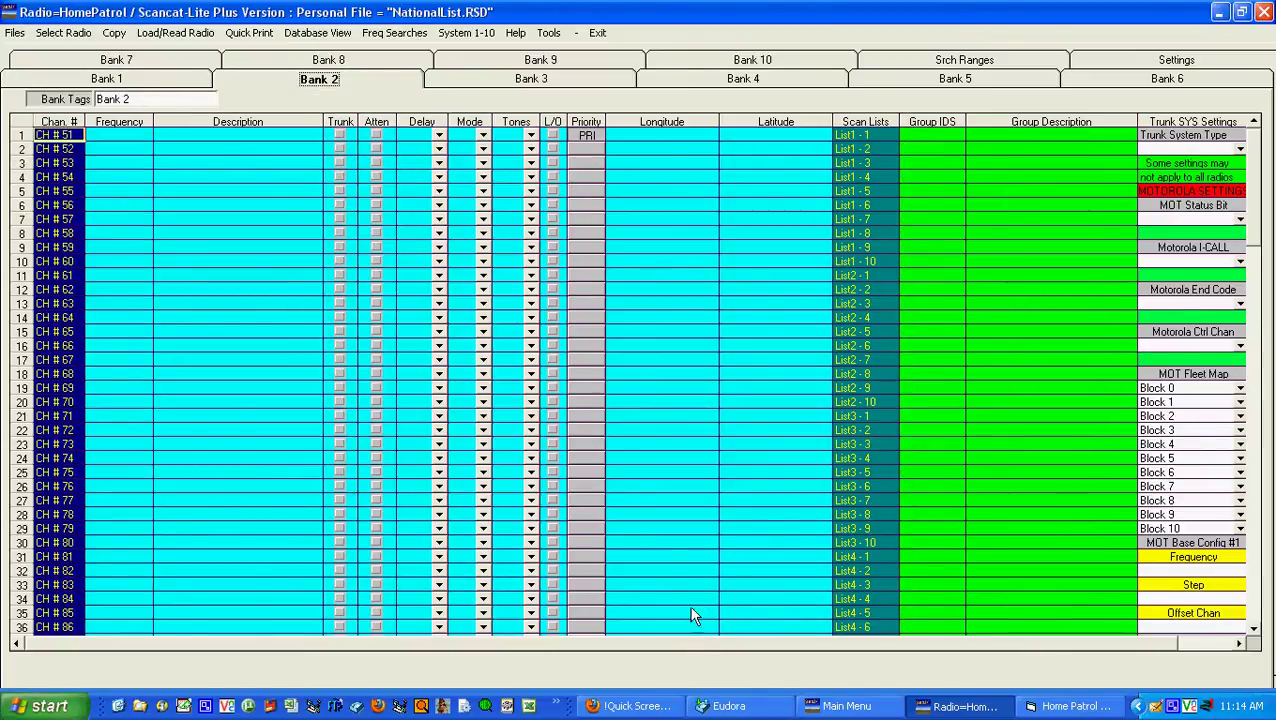
left_click(1062, 710)
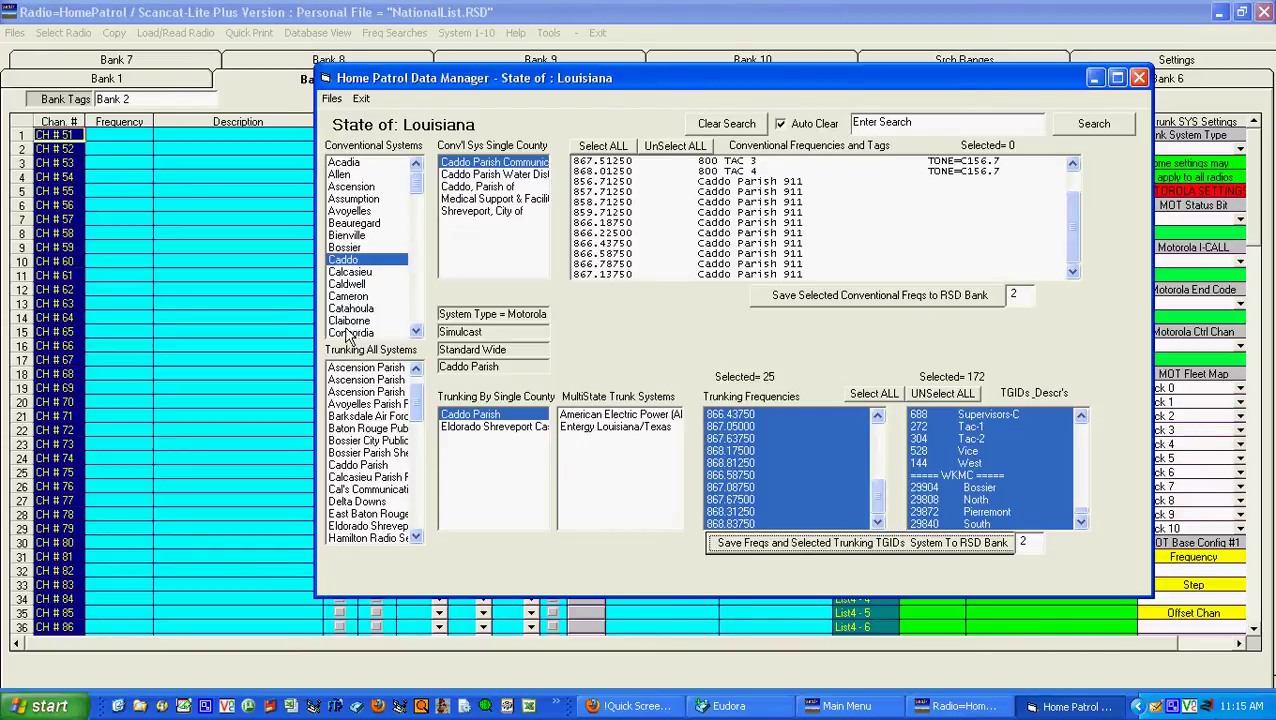
left_click_drag(420, 194, 415, 210)
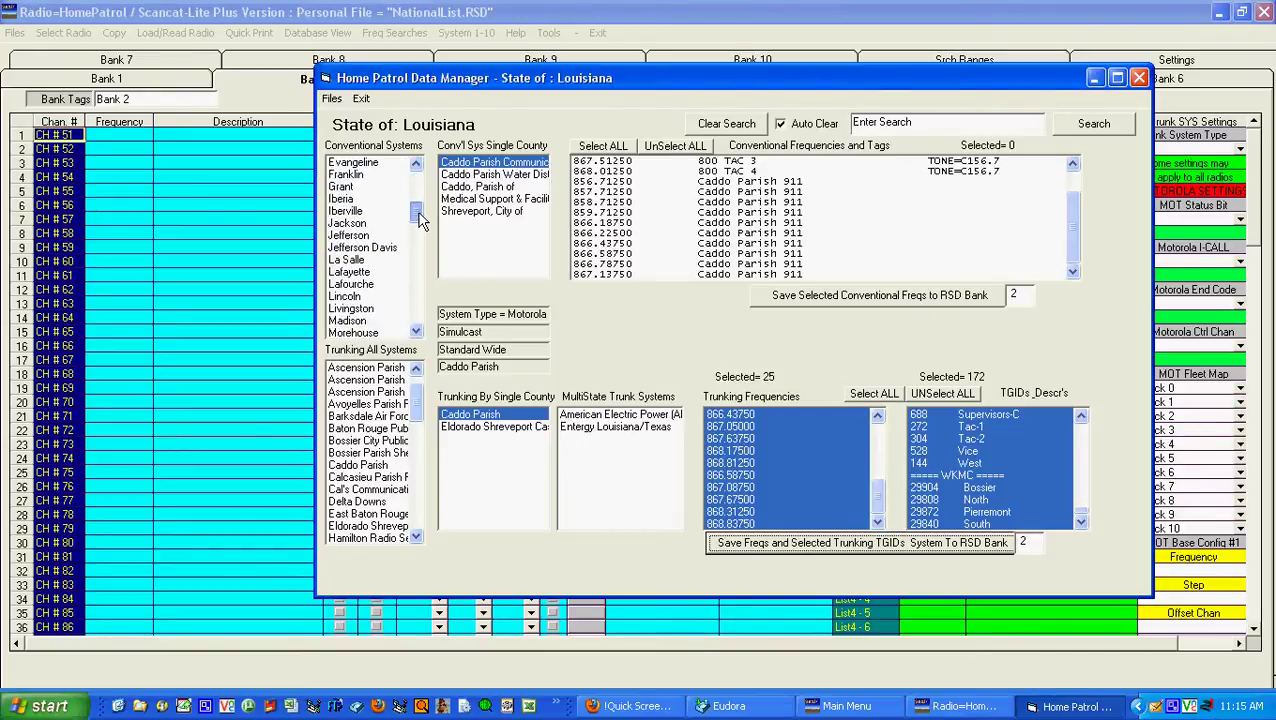
left_click(350, 237)
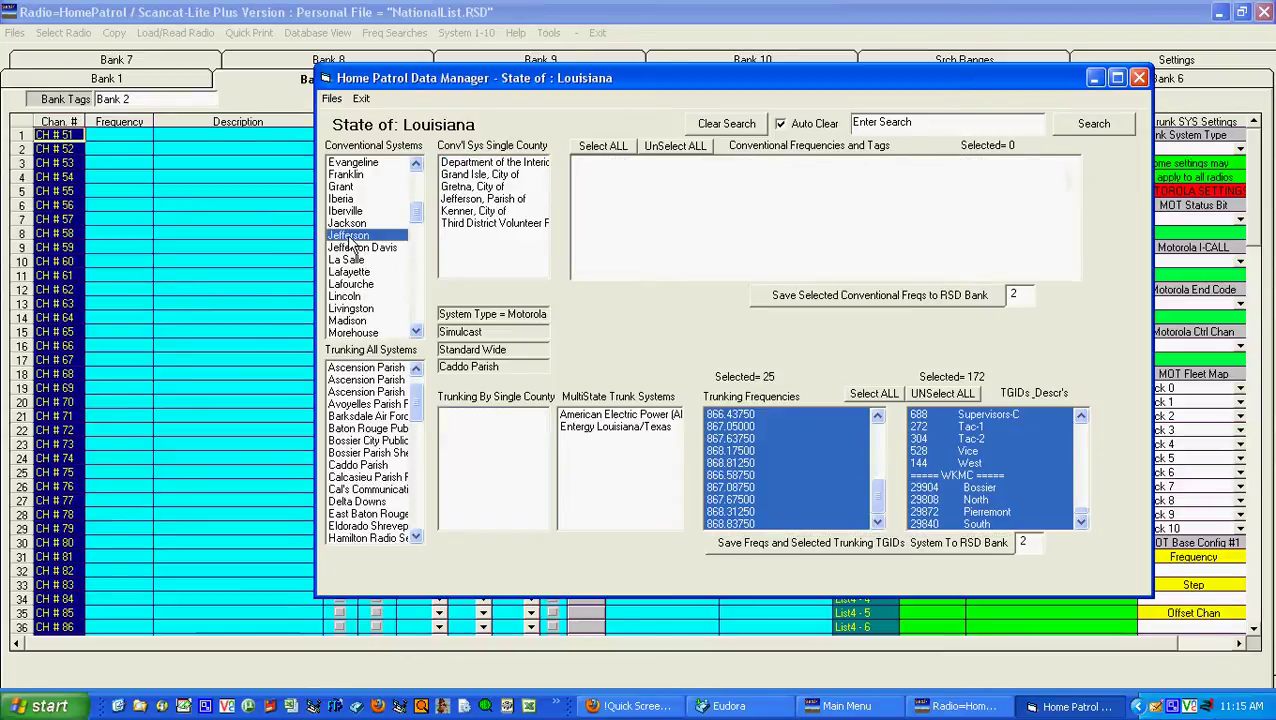
left_click(463, 176)
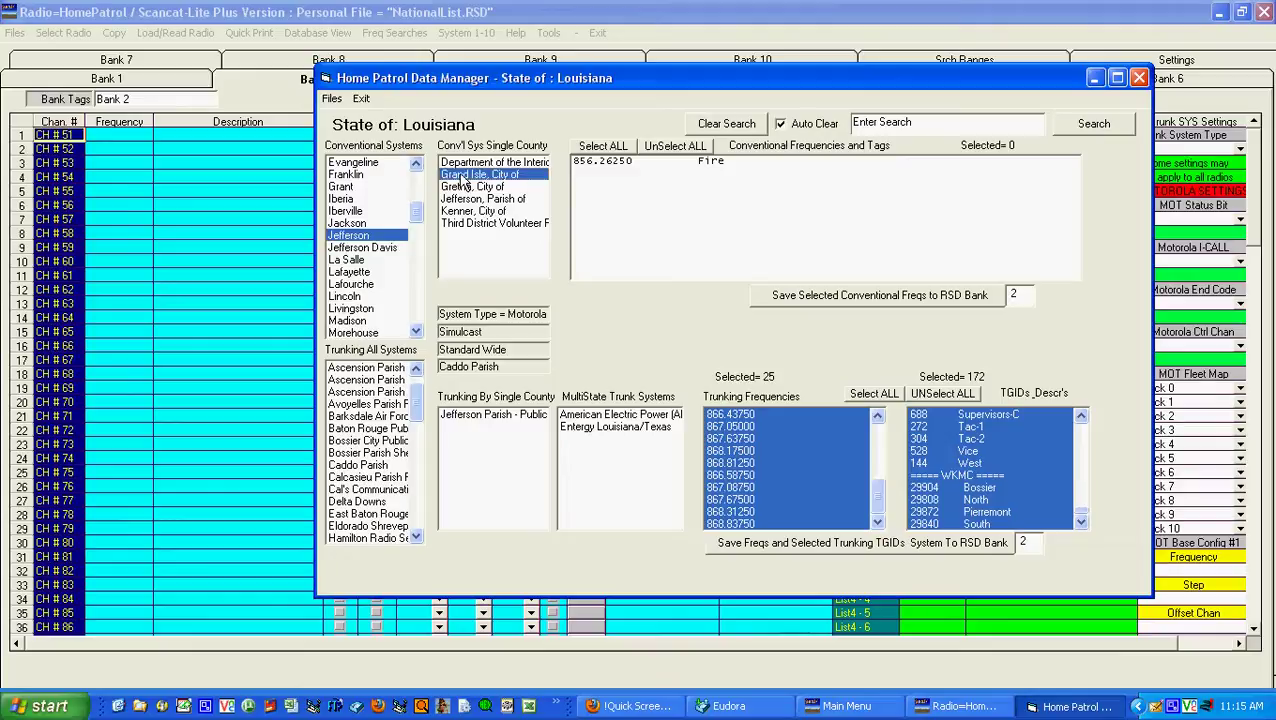
left_click(463, 188)
left_click(467, 199)
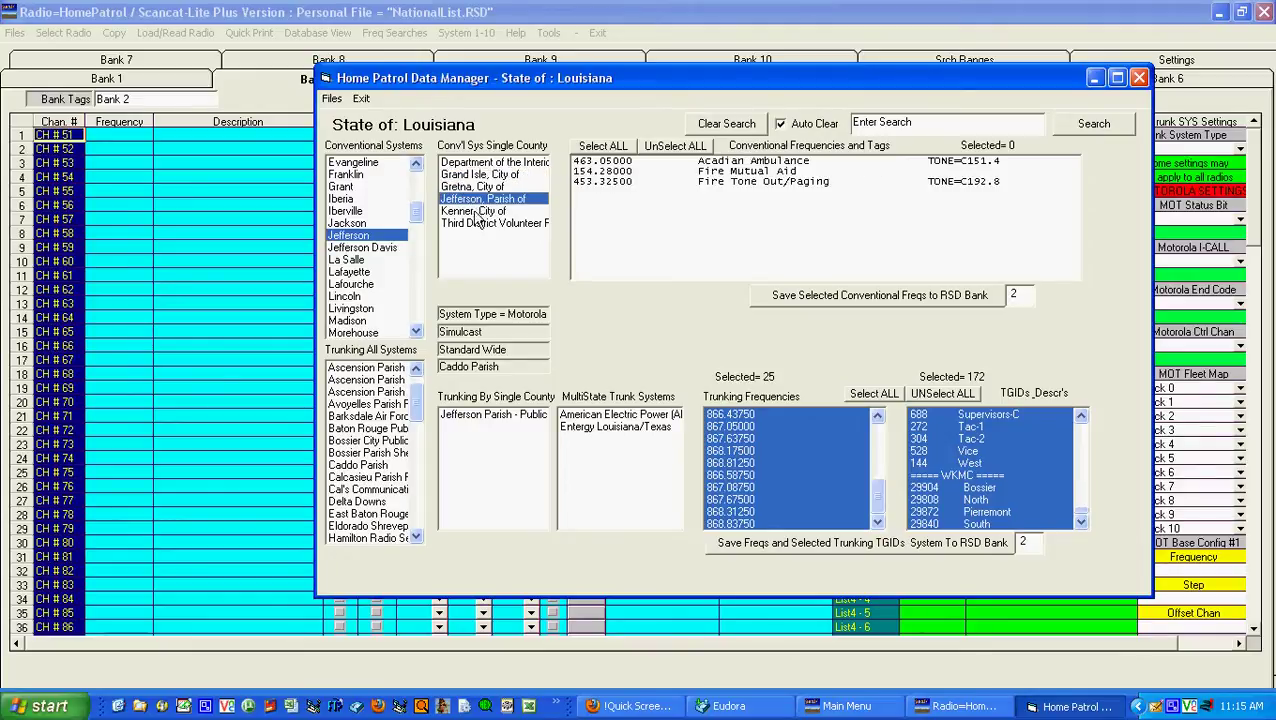
left_click(476, 211)
left_click(476, 224)
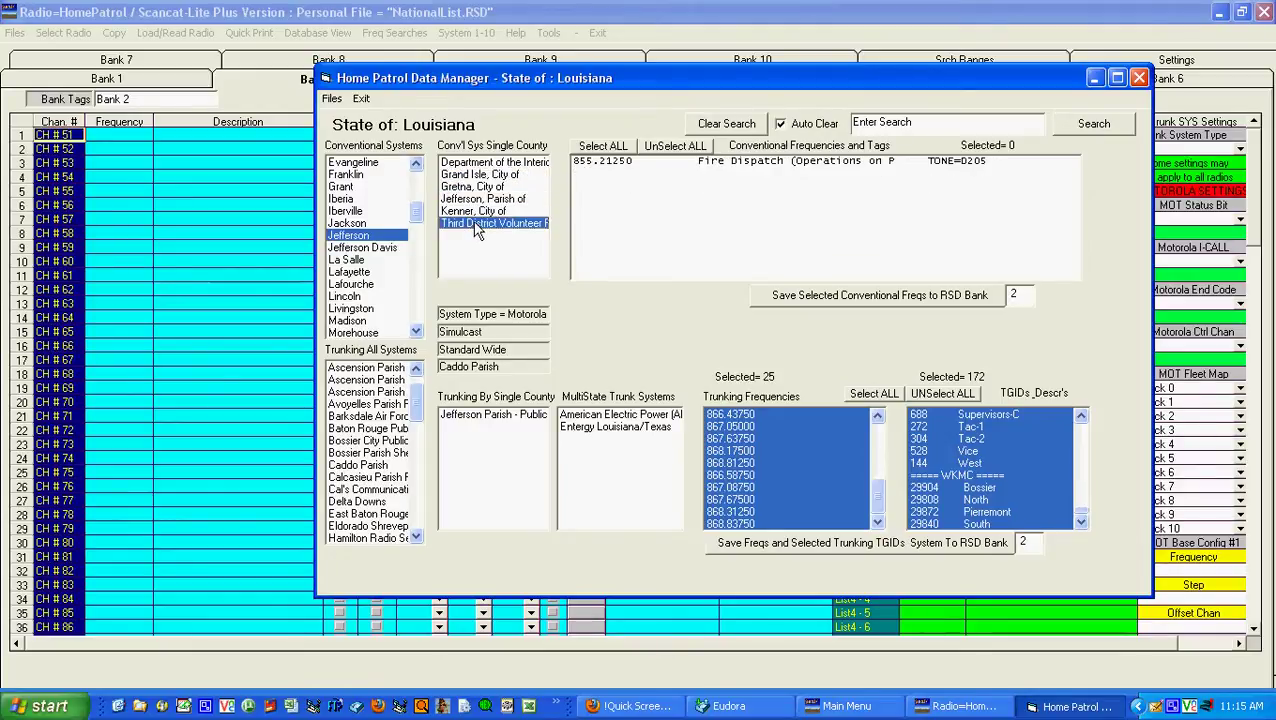
left_click(469, 162)
left_click(346, 223)
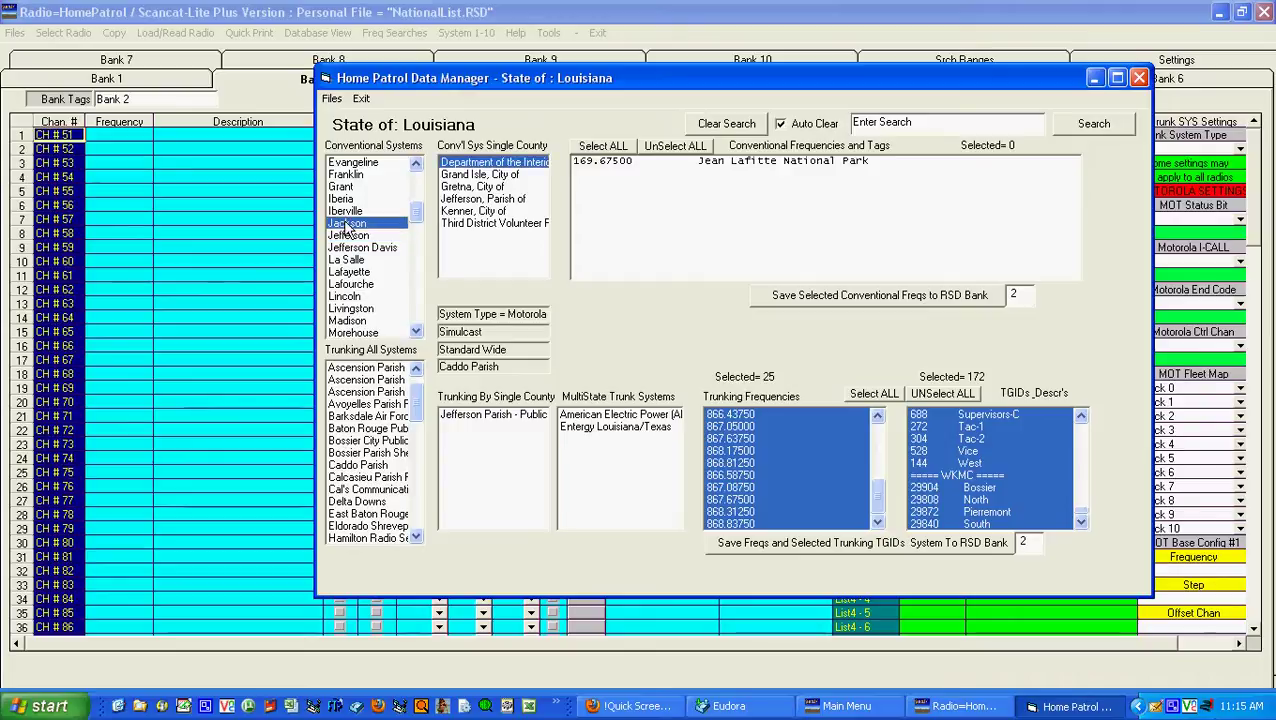
left_click(478, 167)
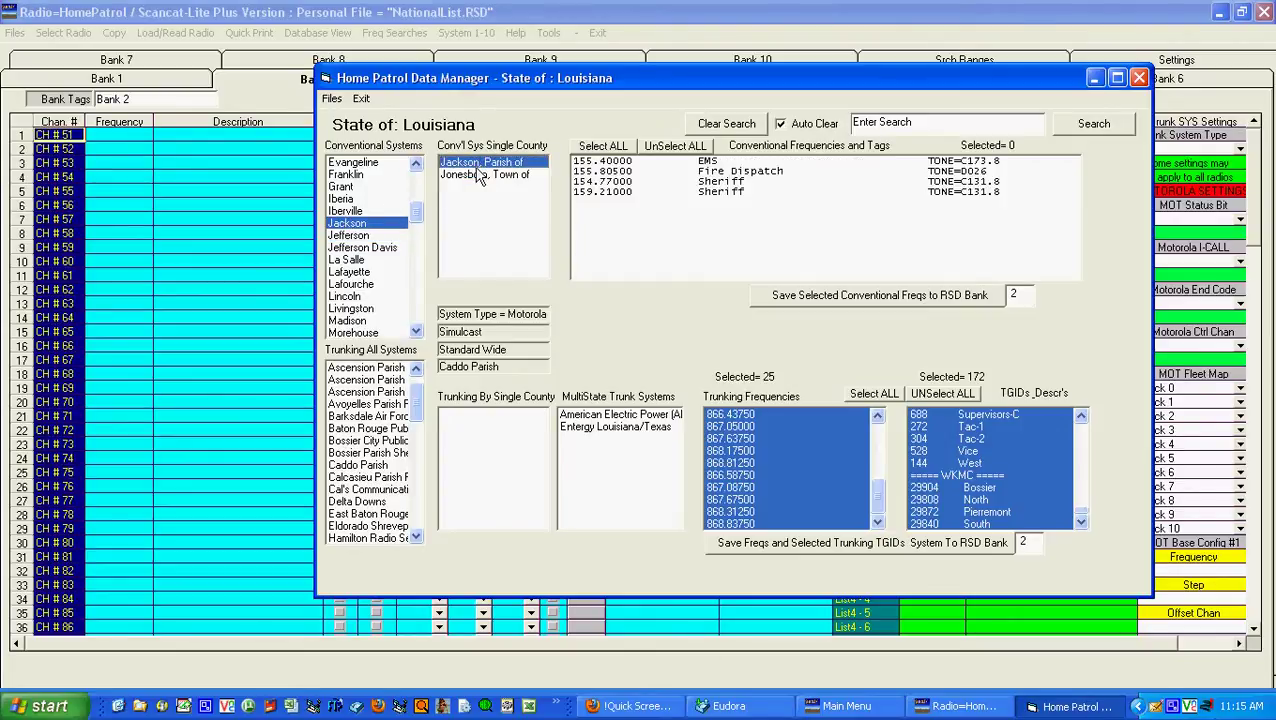
left_click(479, 177)
left_click(472, 163)
Step: Save all conventional frequencies of Franklin, Parish of to RSD bank 2 and move the data manager window off the filled grid rows
left_click(348, 174)
left_click(477, 163)
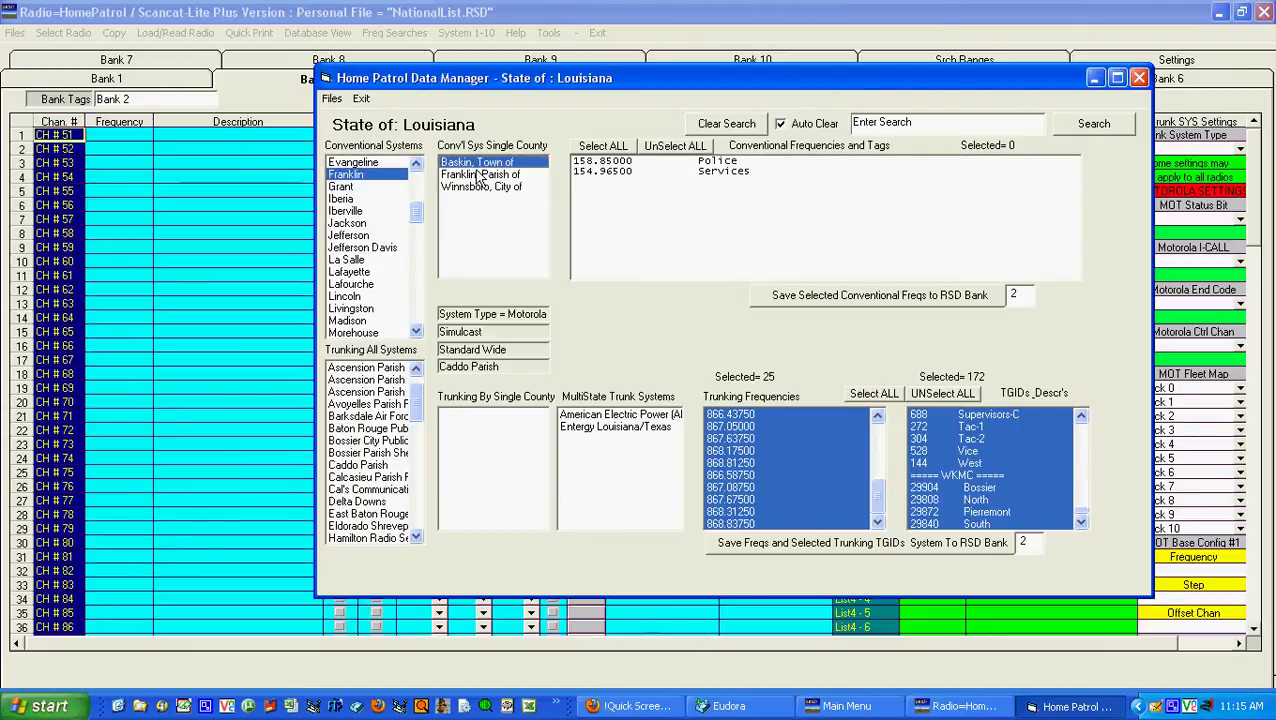
left_click(480, 175)
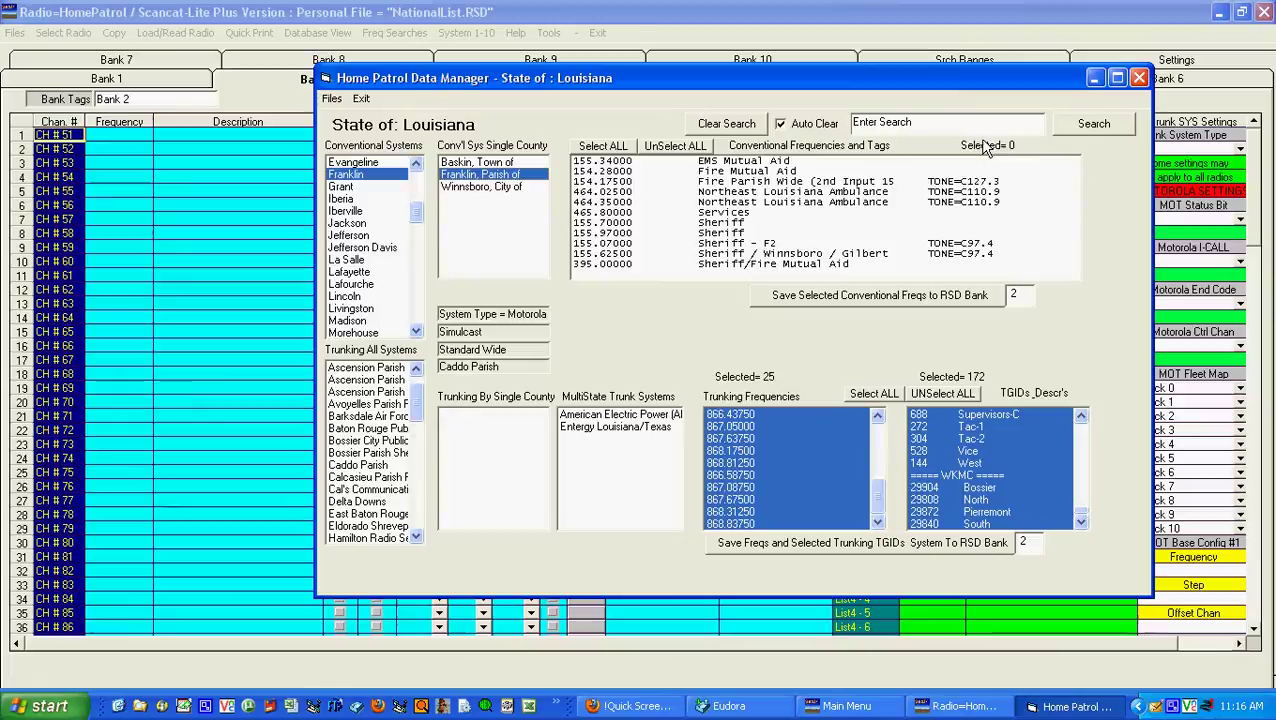
left_click(608, 147)
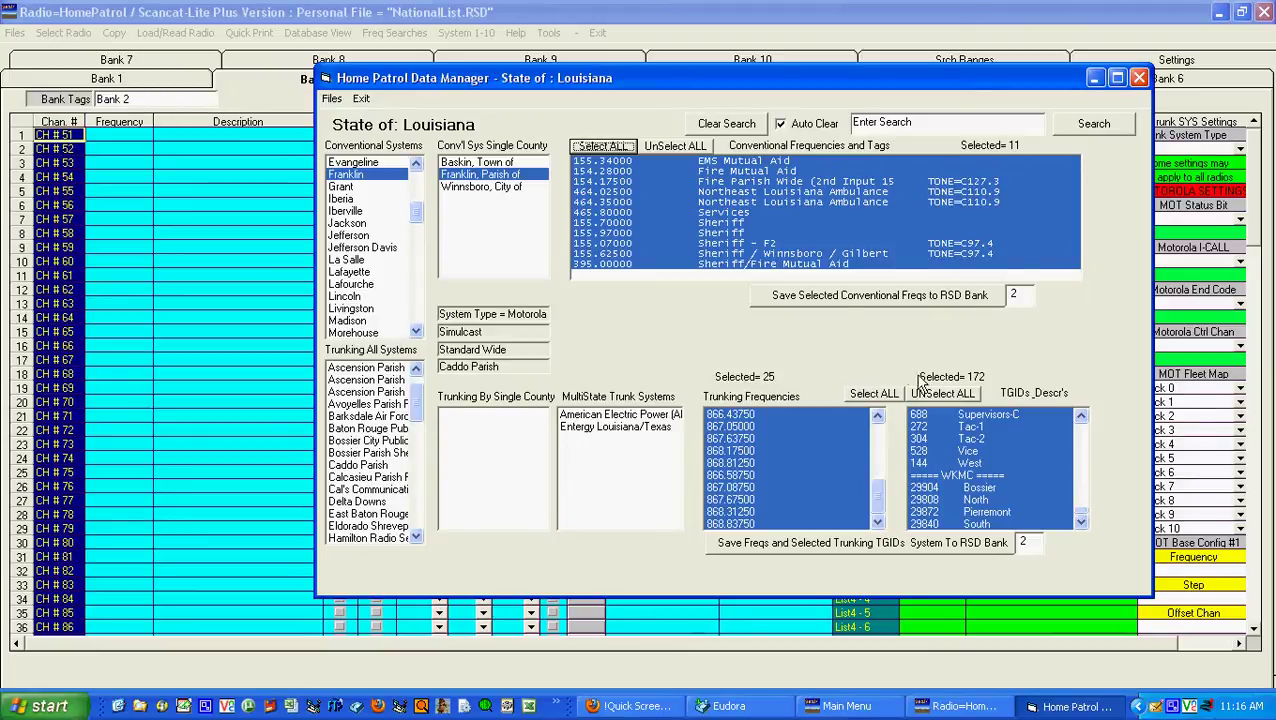
left_click(826, 298)
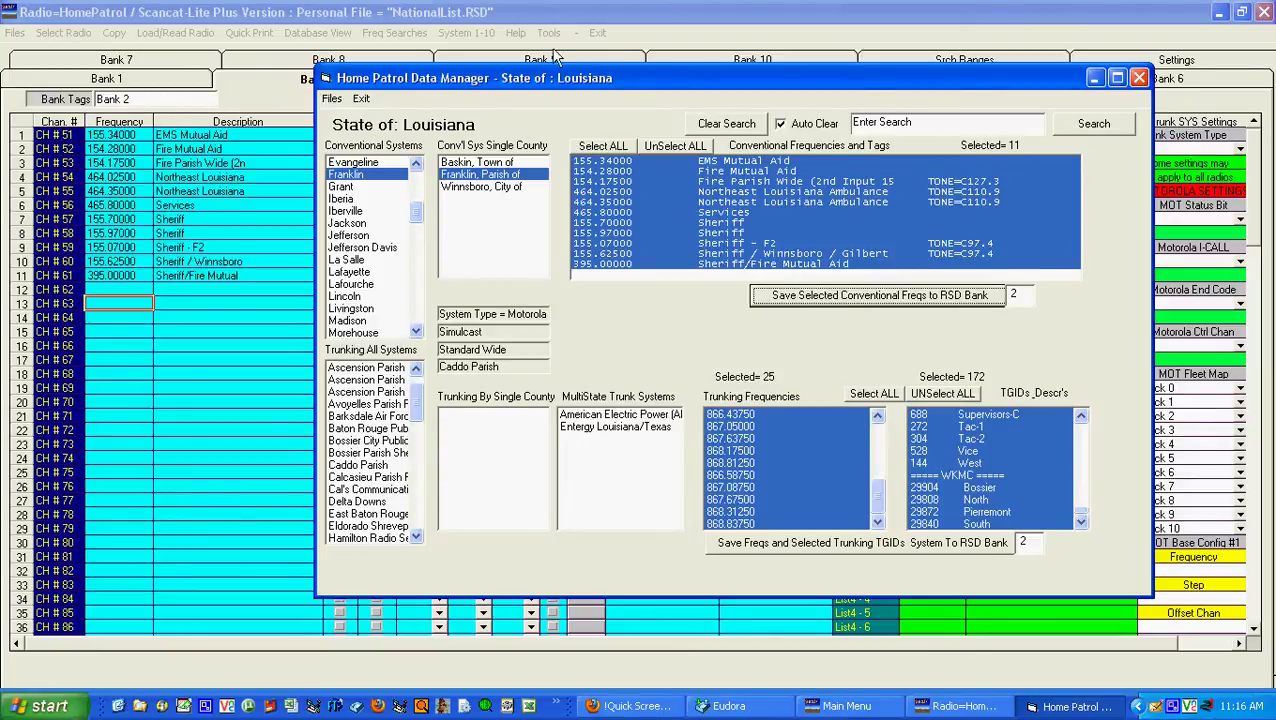
left_click_drag(643, 83, 656, 287)
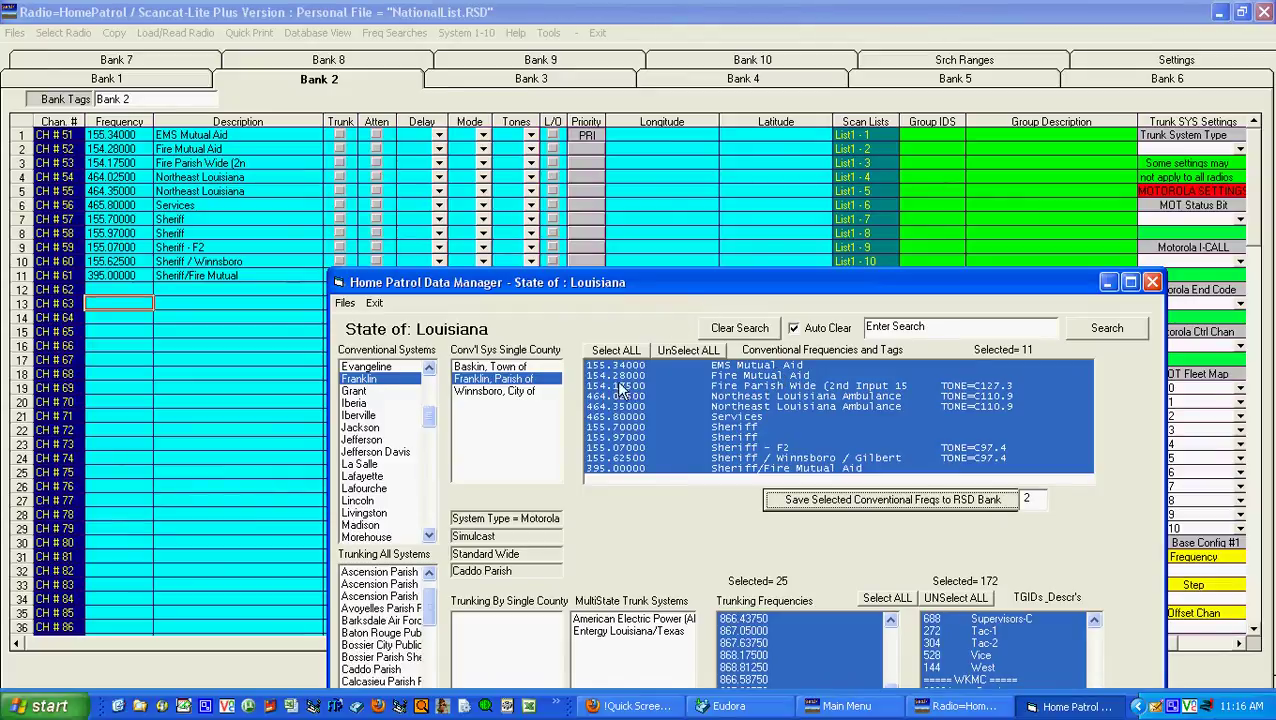
Step: Save all conventional frequencies of Iberville, Parish of to RSD bank 2
left_click(358, 416)
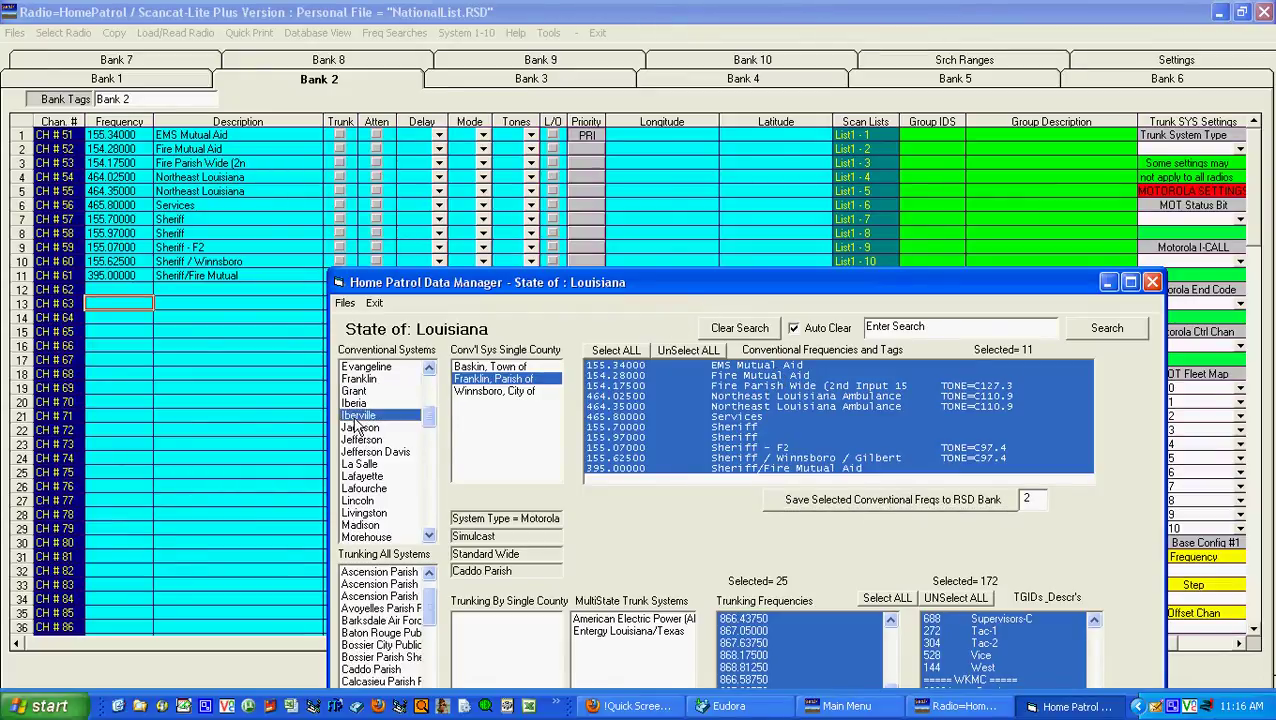
left_click(480, 380)
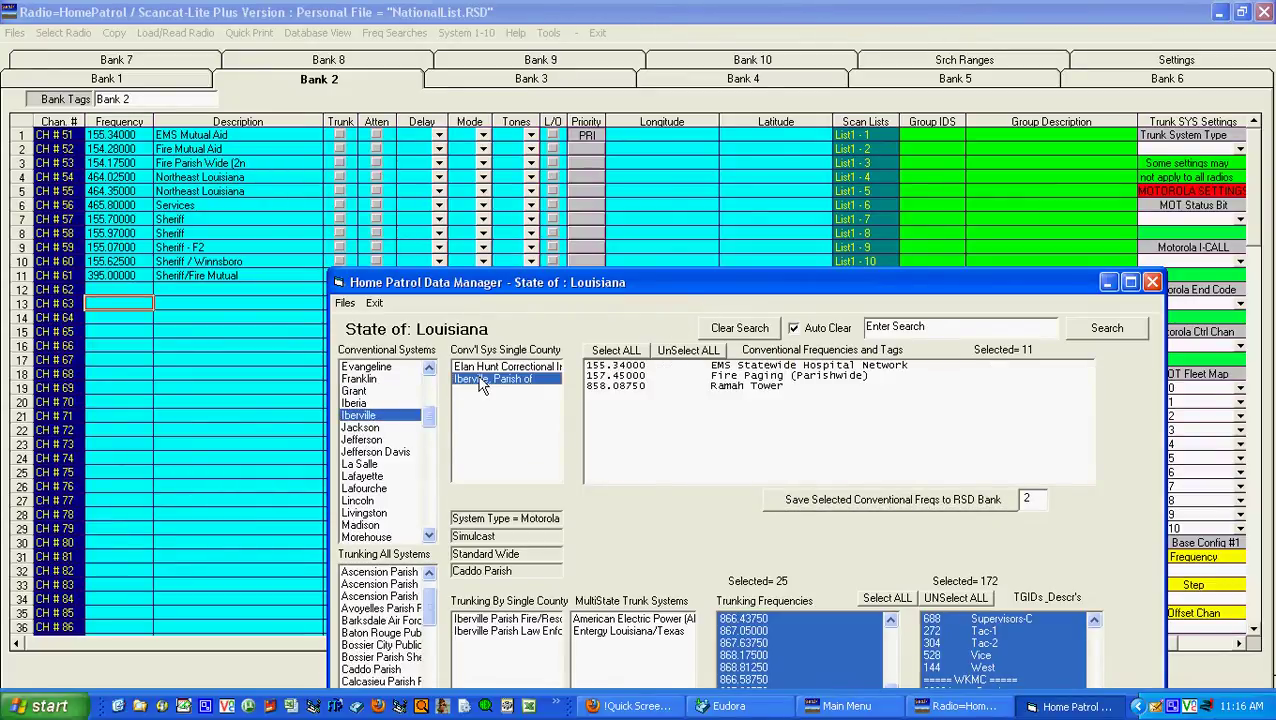
left_click(616, 350)
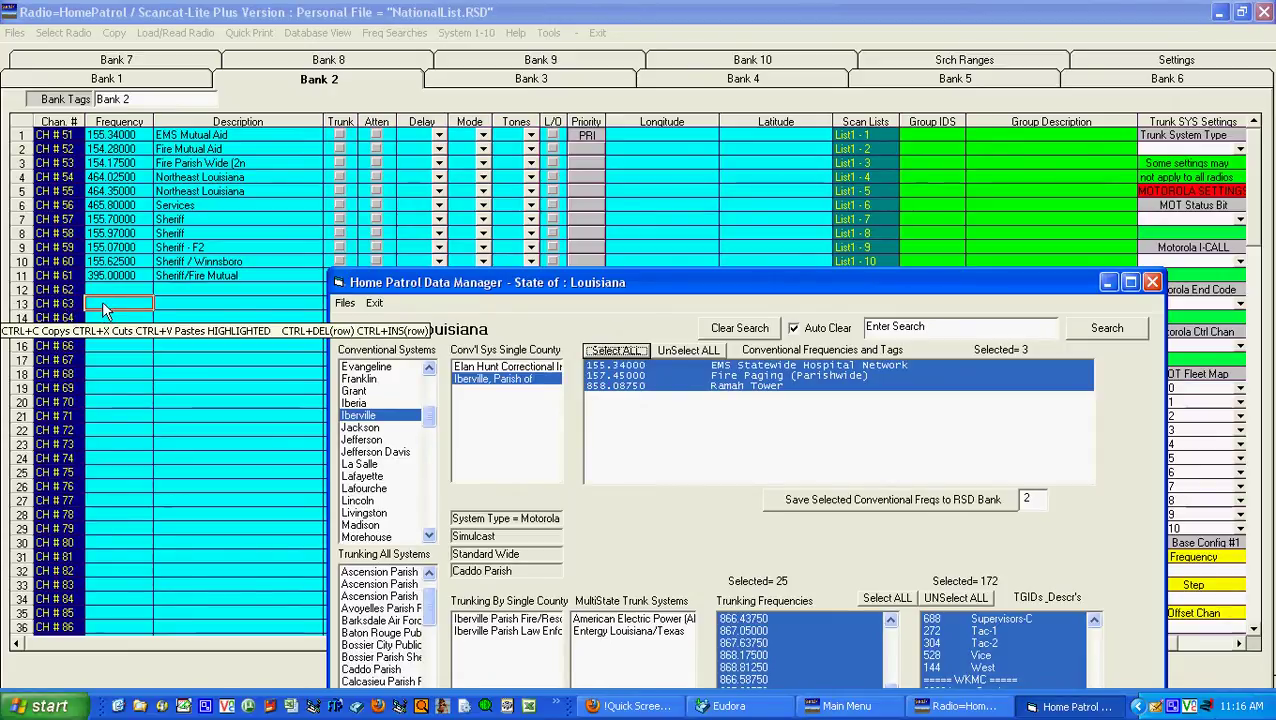
left_click(864, 504)
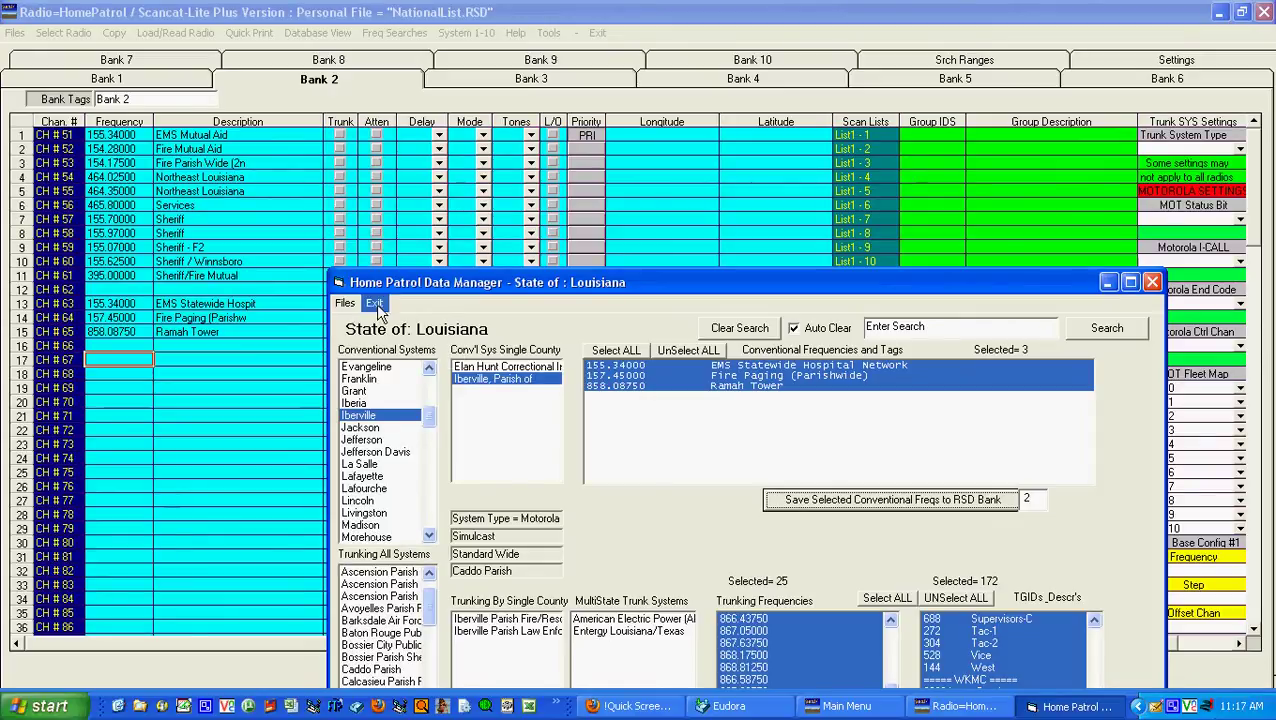
Step: Load the Texas.hpd HomePatrol data file from the HPDB folder into the data manager
left_click(345, 304)
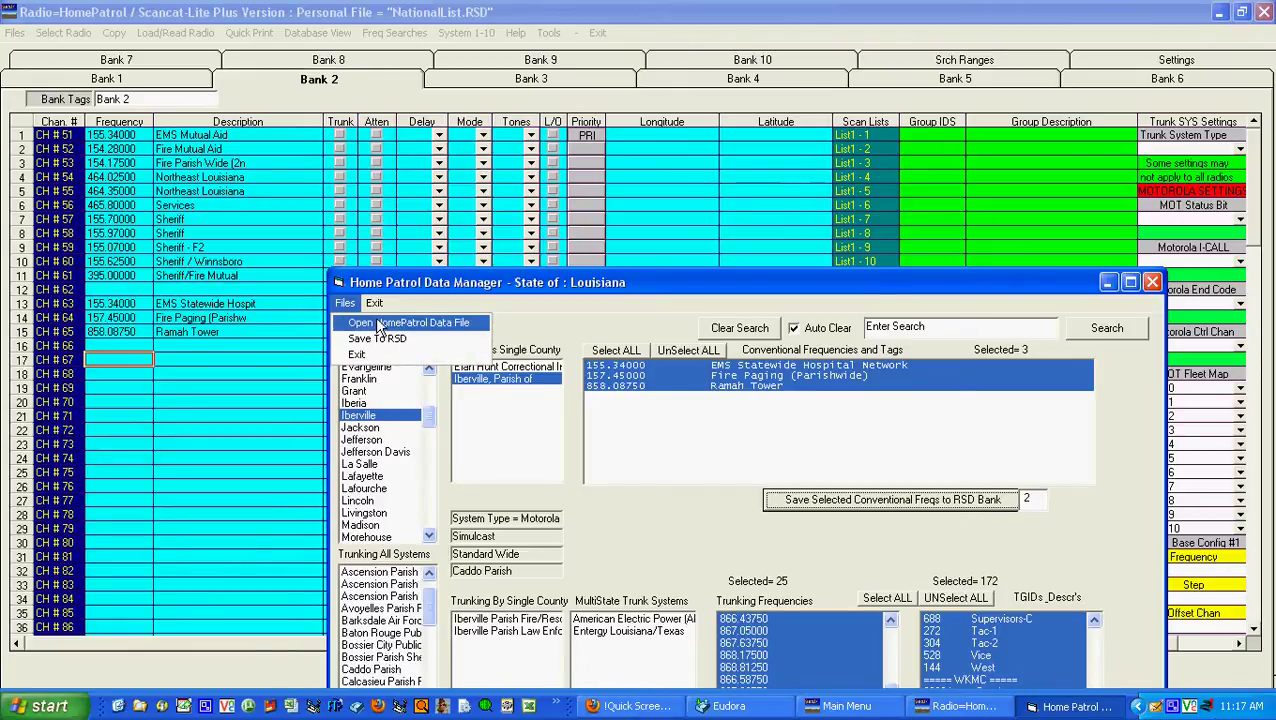
left_click(380, 325)
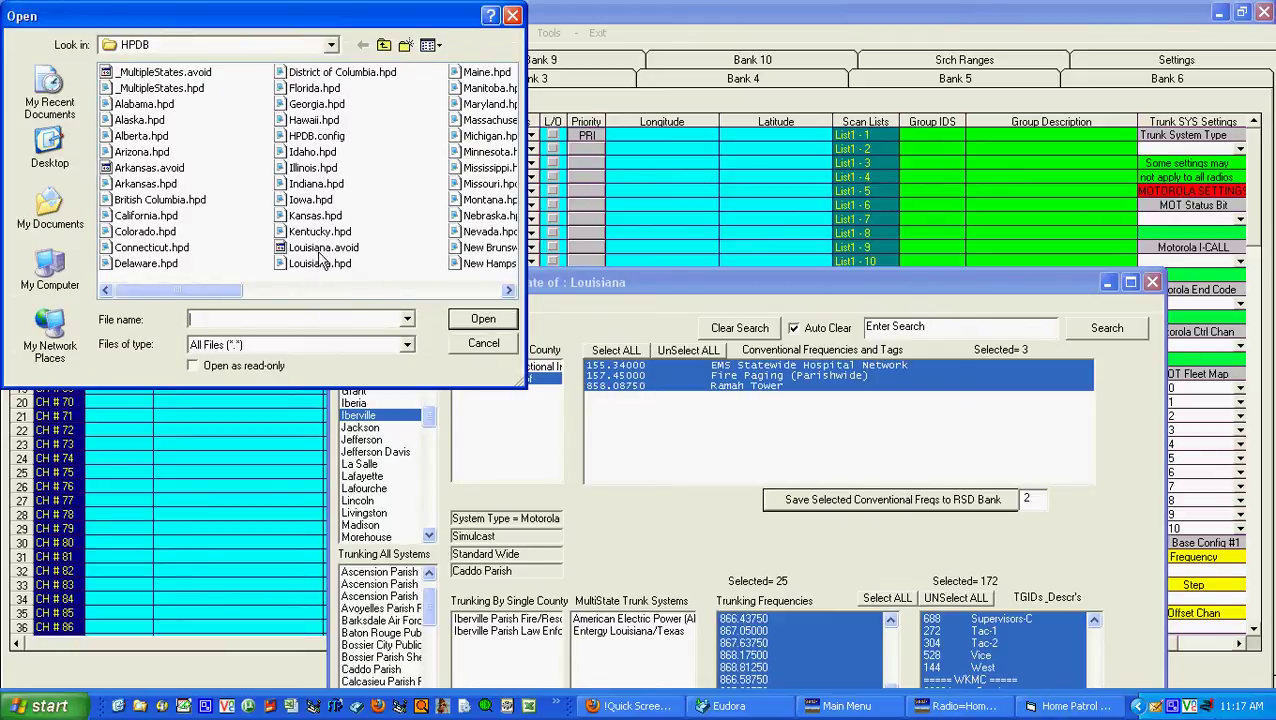
left_click(448, 290)
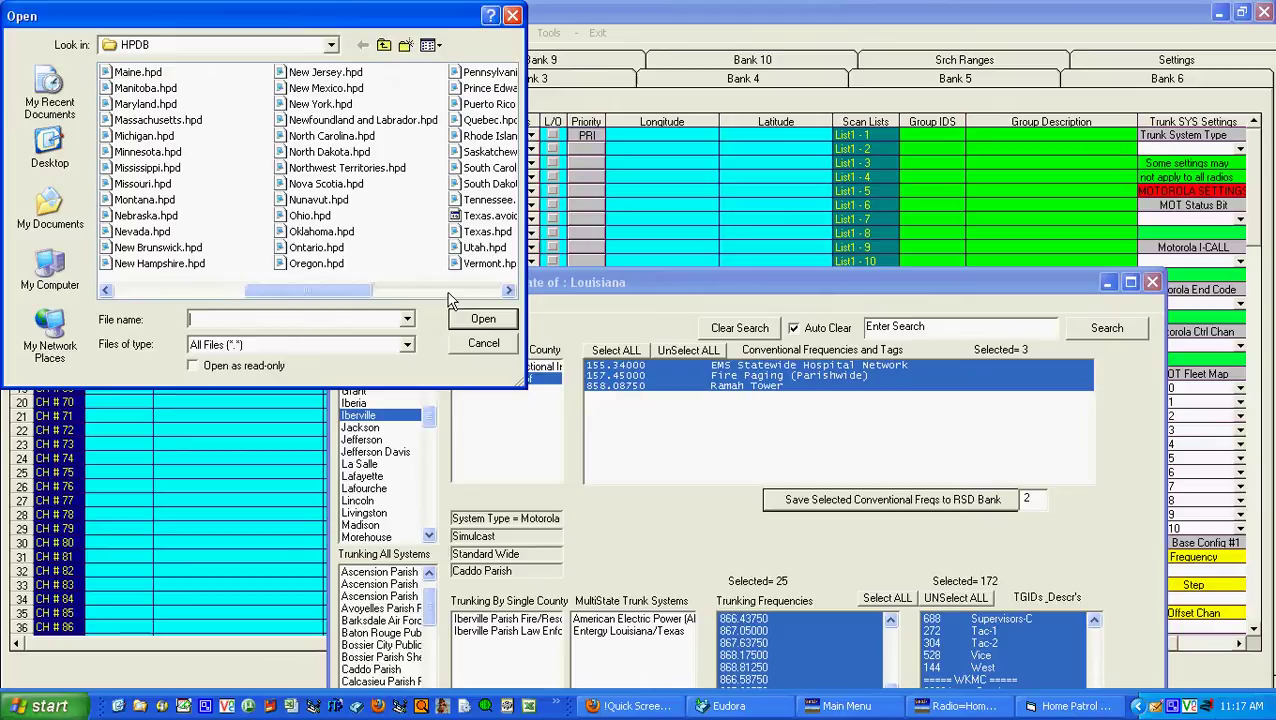
left_click(482, 234)
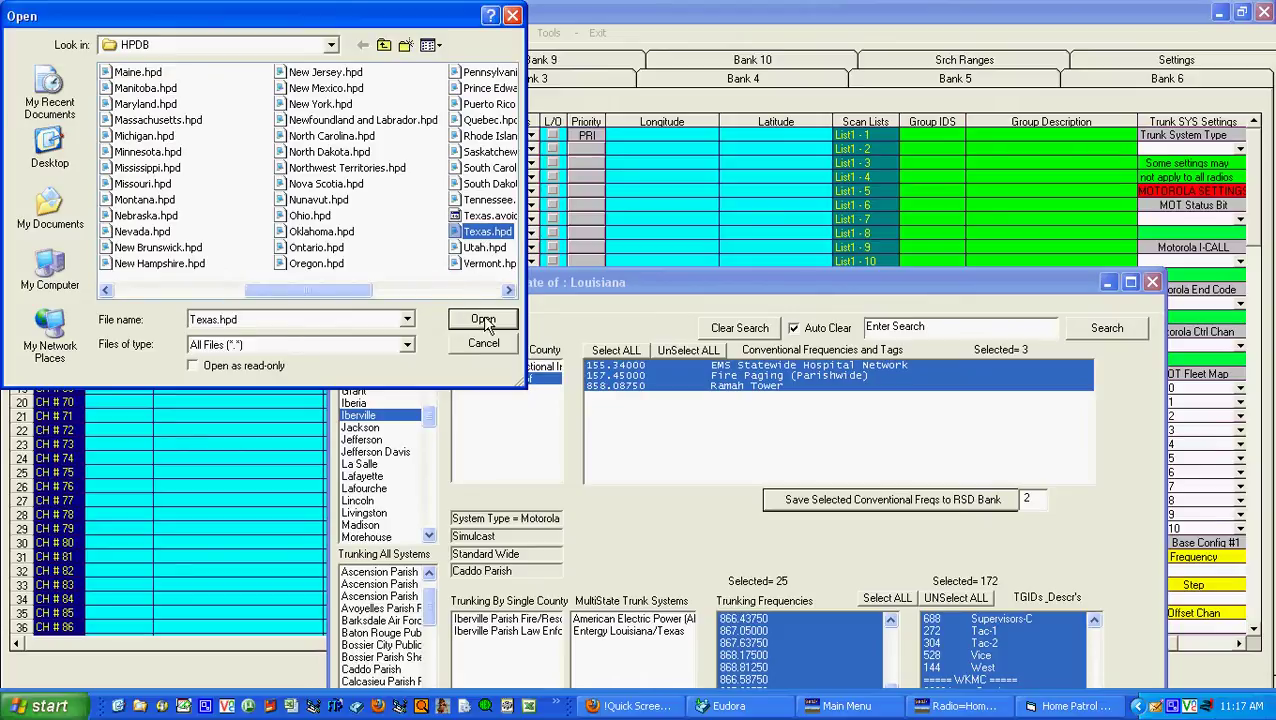
left_click(484, 321)
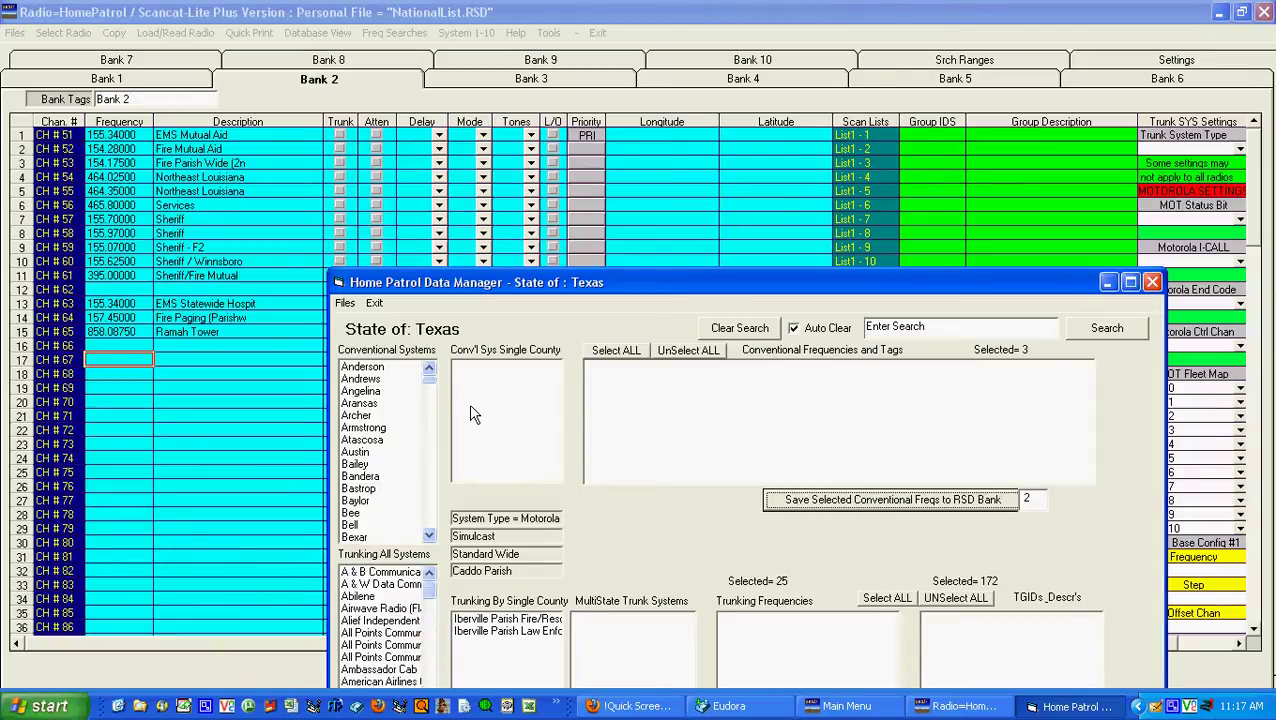
Step: Save all conventional frequencies of Kilgore, City of in Gregg county to RSD bank 2
left_click_drag(656, 276, 660, 242)
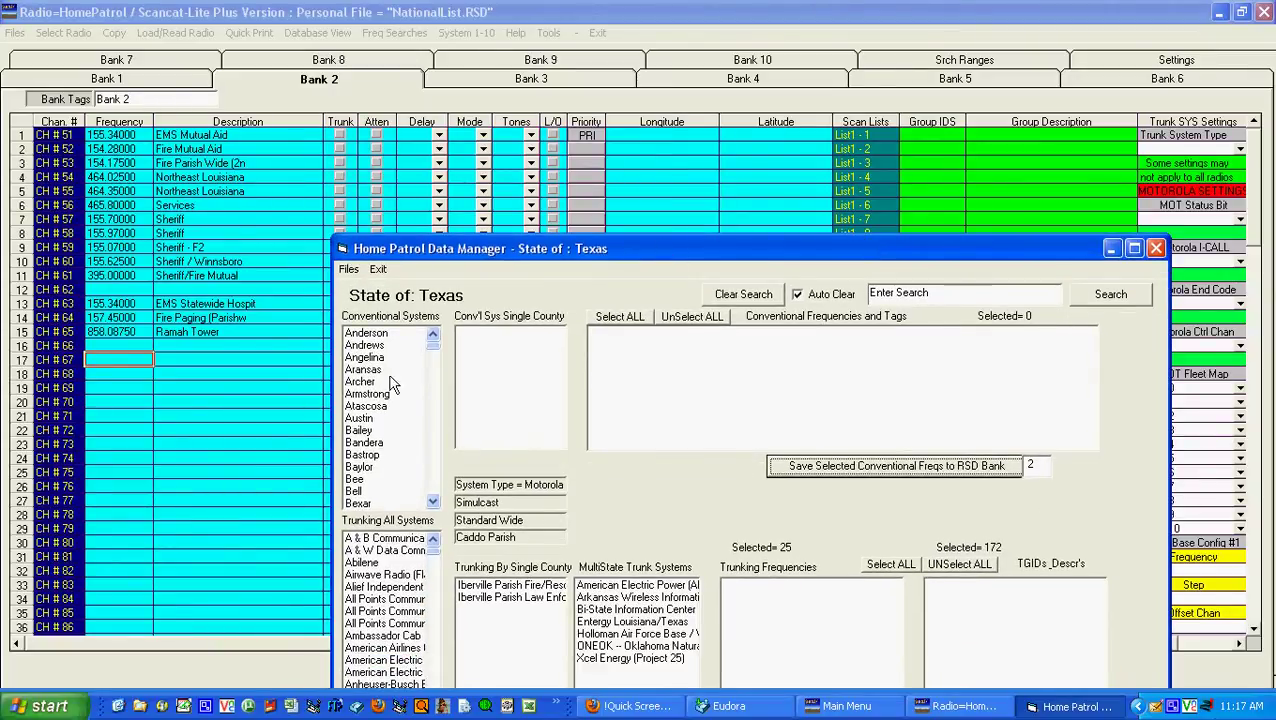
scroll(436, 366, "down", 15)
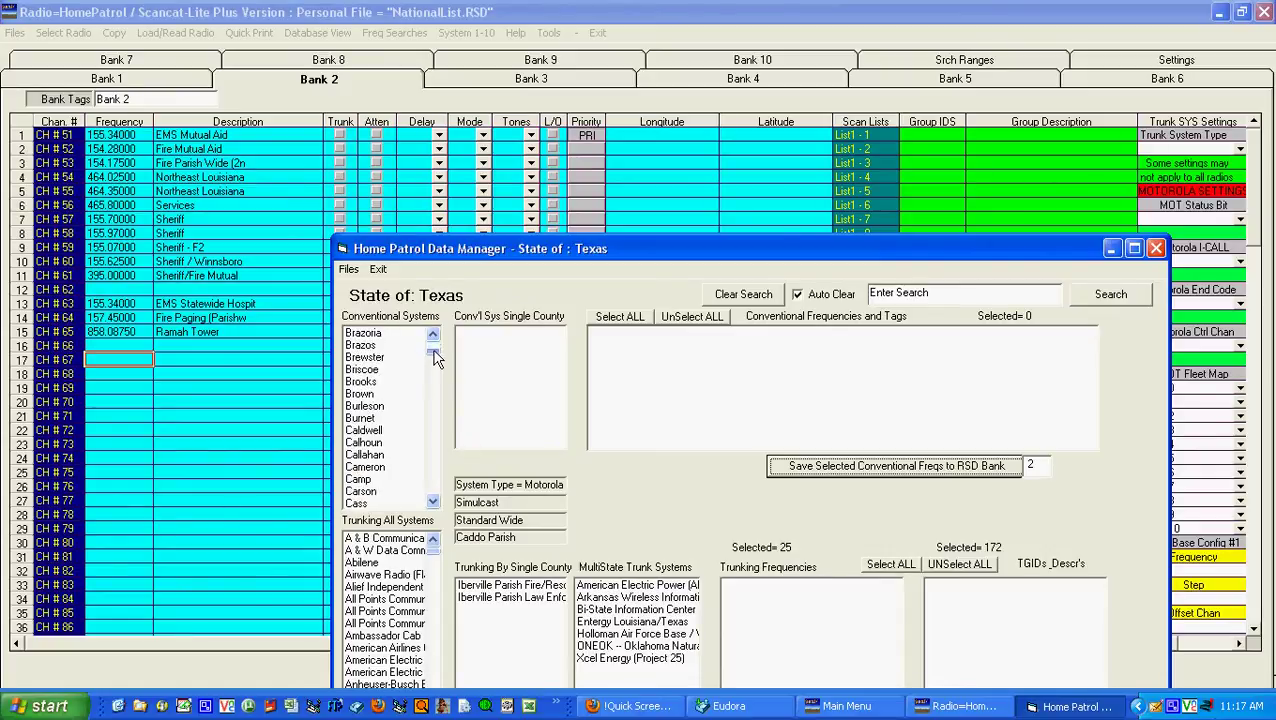
scroll(436, 366, "down", 8)
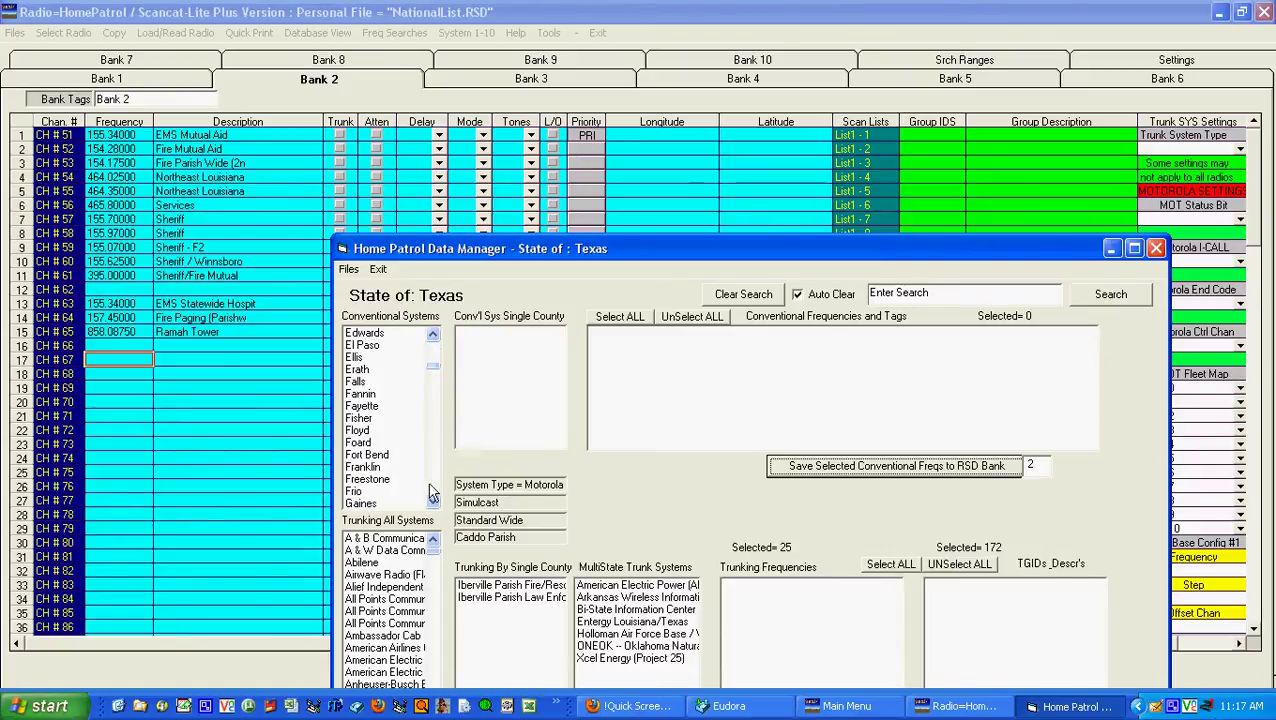
scroll(435, 497, "down", 4)
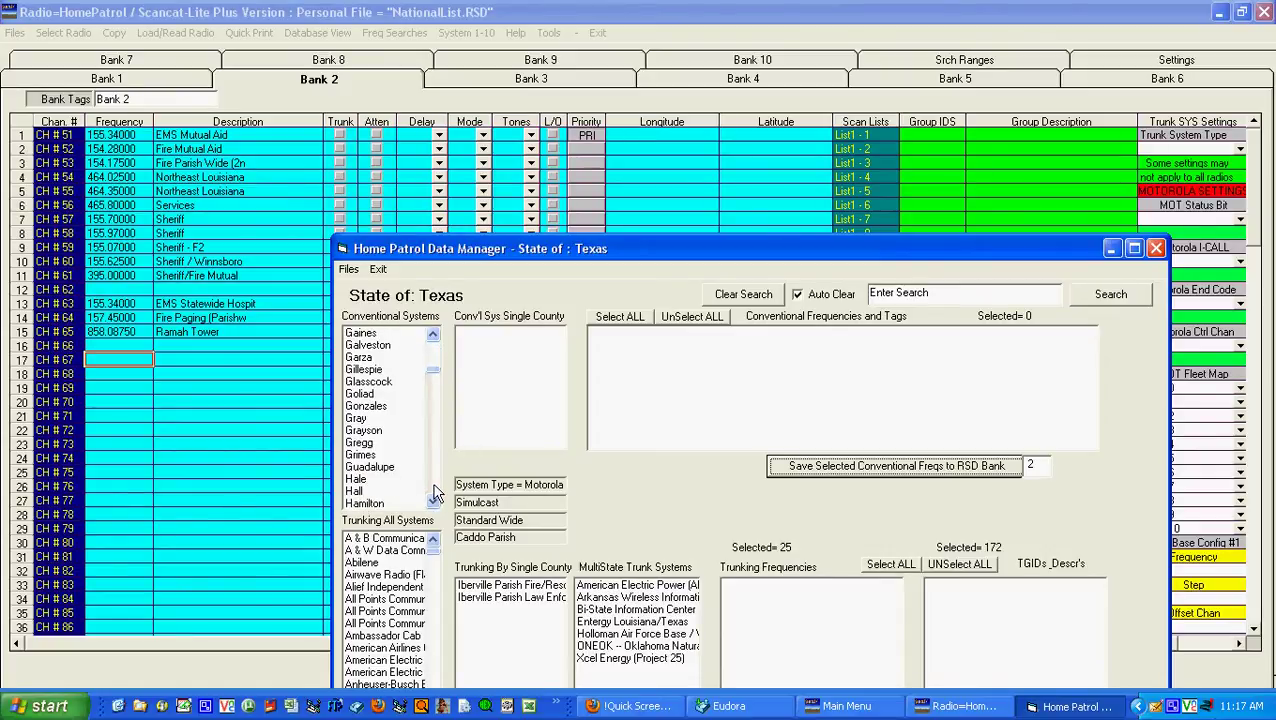
left_click(358, 444)
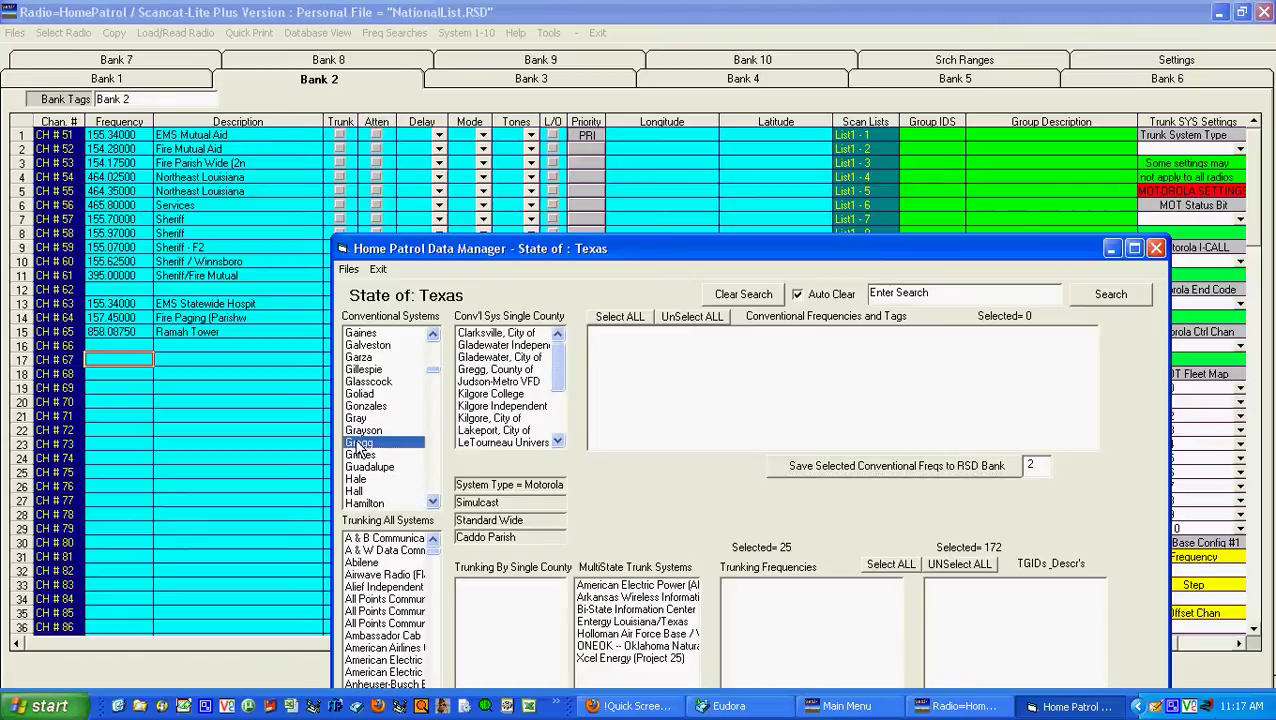
left_click(482, 419)
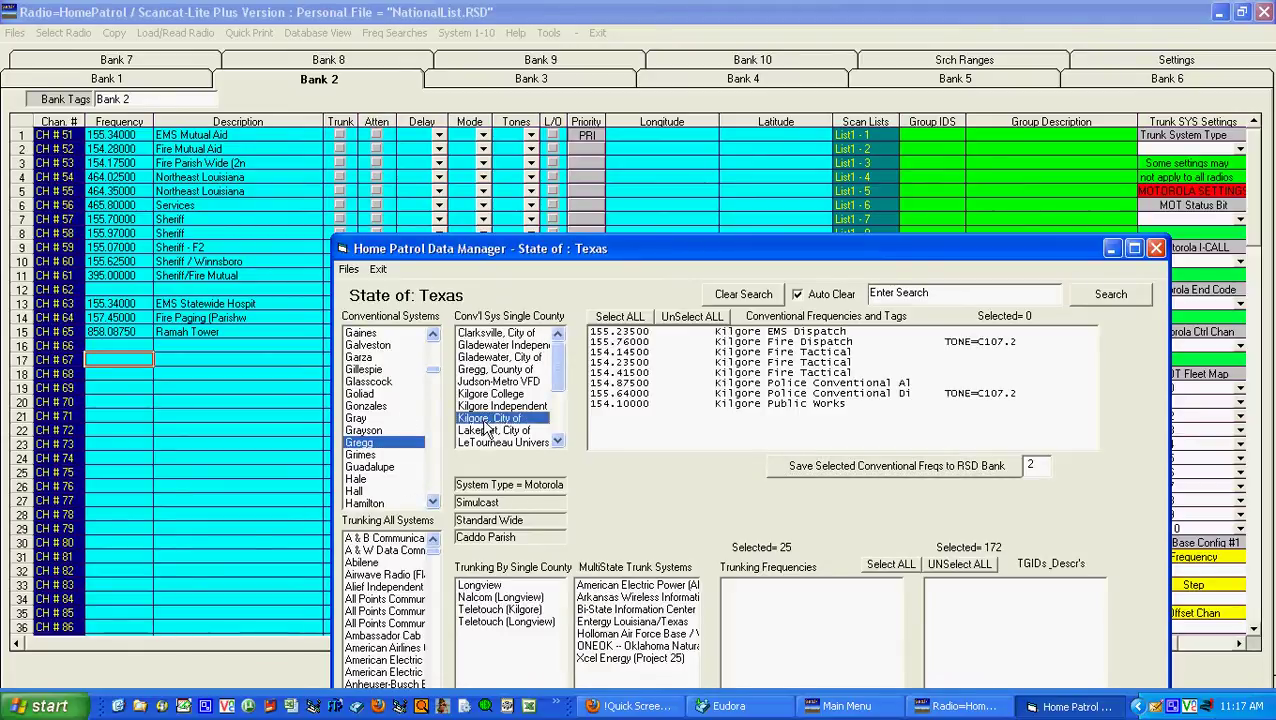
left_click(620, 316)
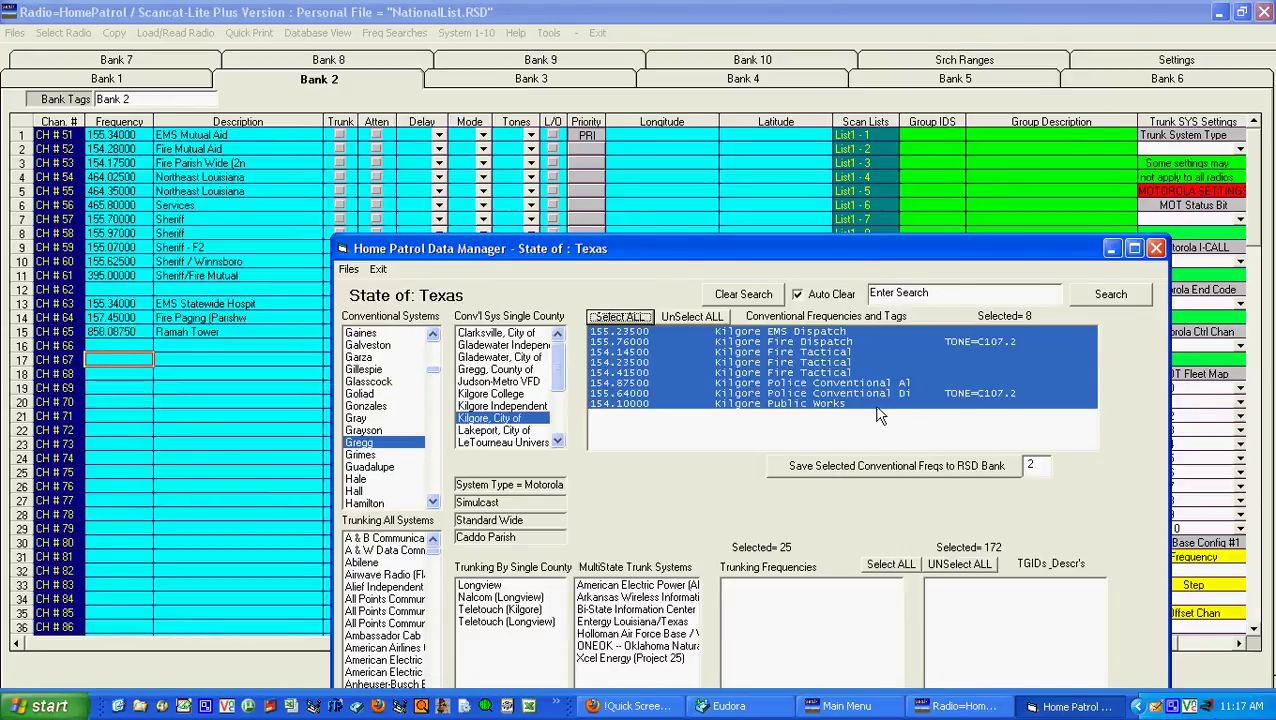
left_click(876, 474)
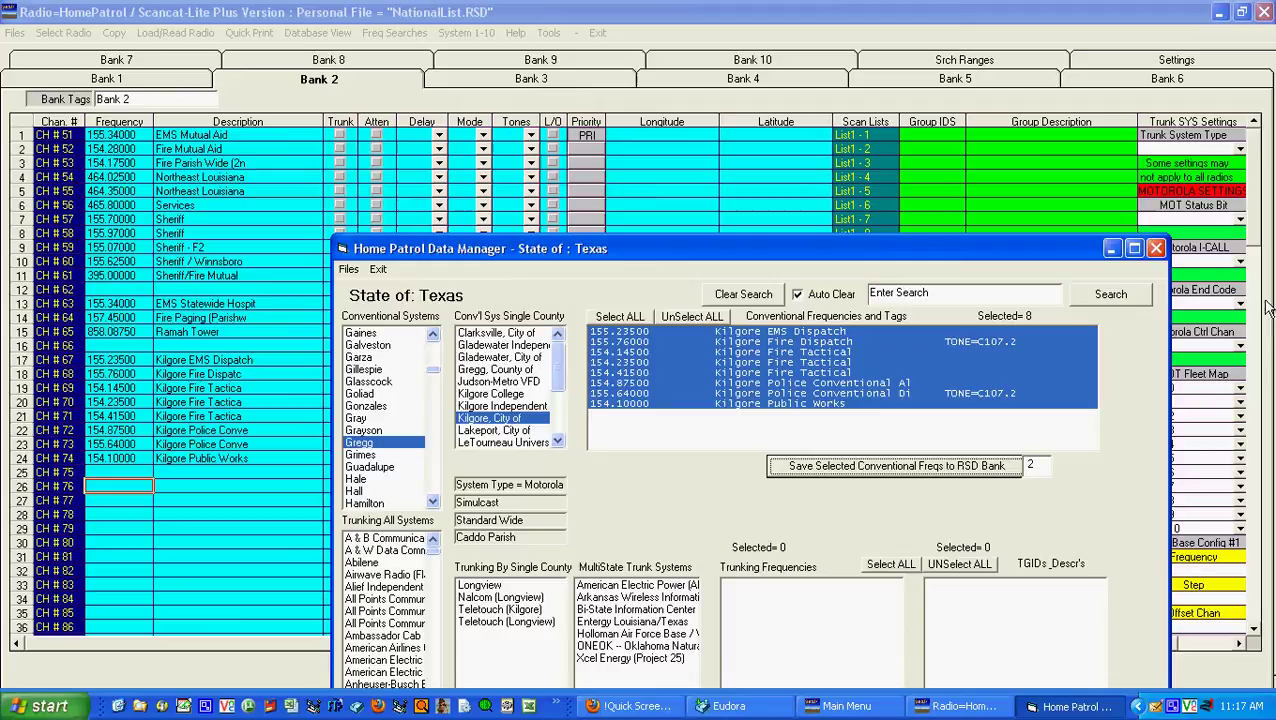
Step: Start converting and sending the RSD data to the HomePatrol and look through its existing favorites lists
left_click(190, 34)
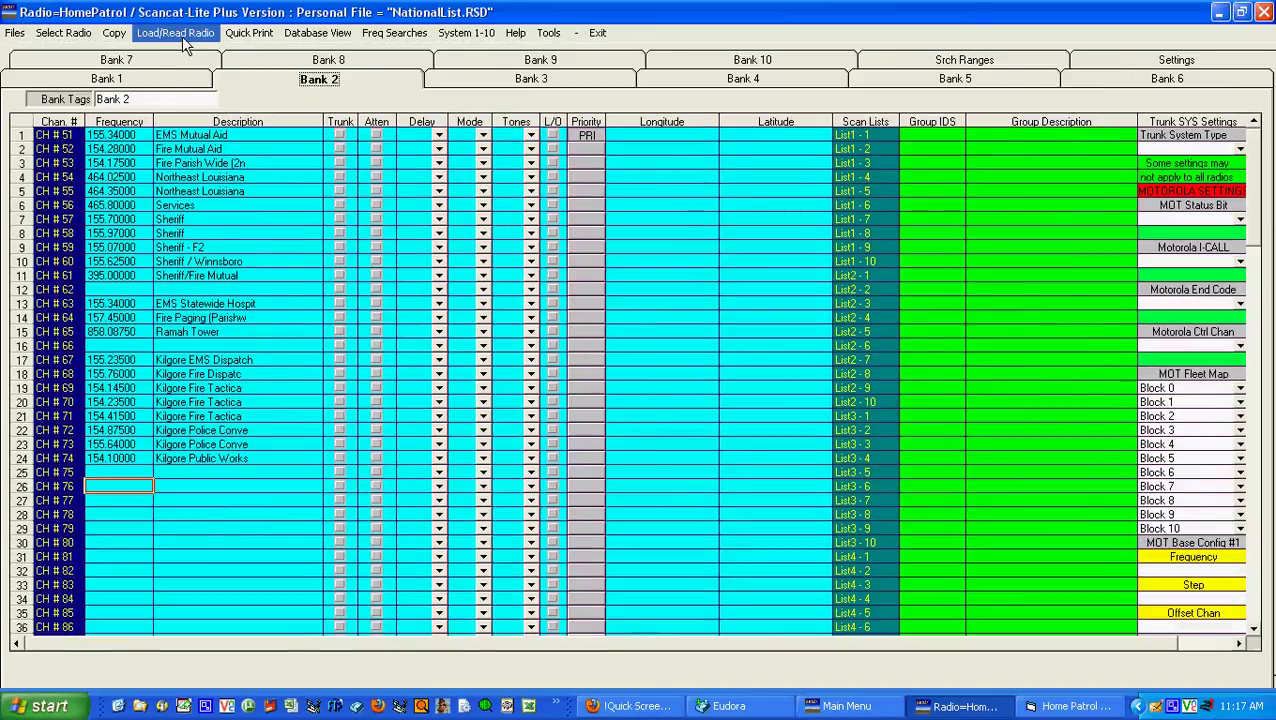
left_click(181, 34)
mouse_move(183, 50)
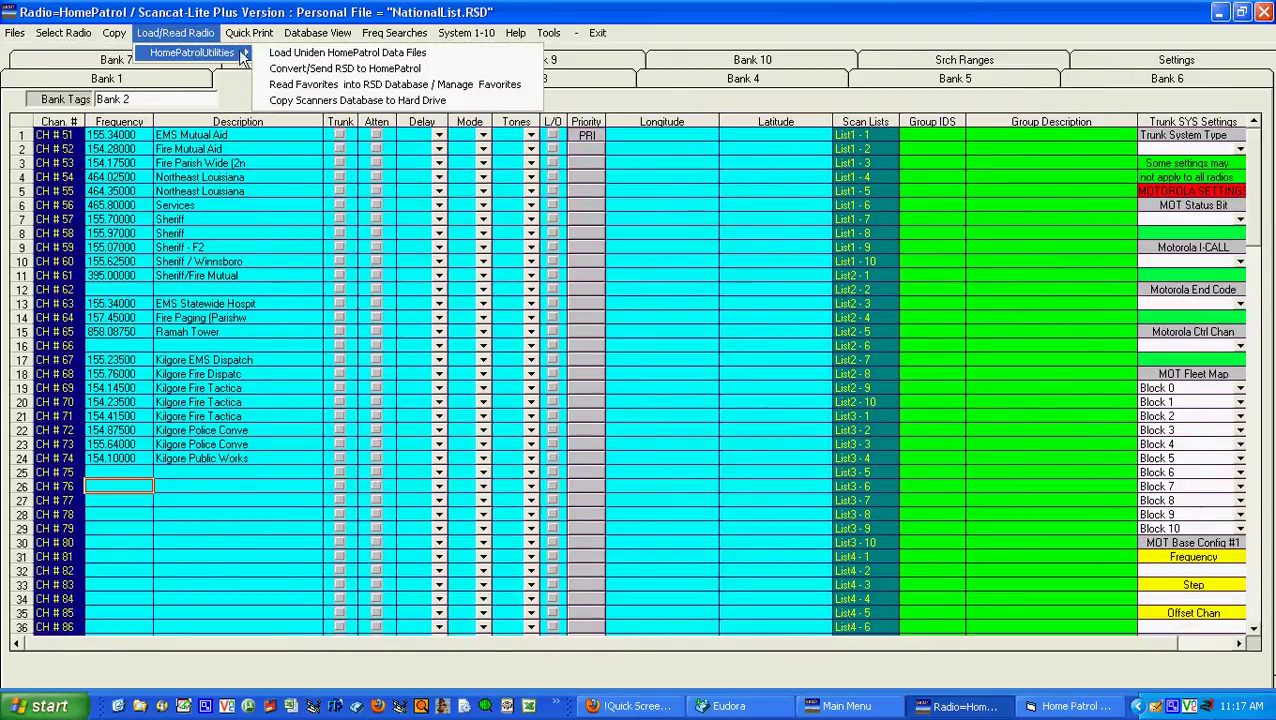
left_click(298, 70)
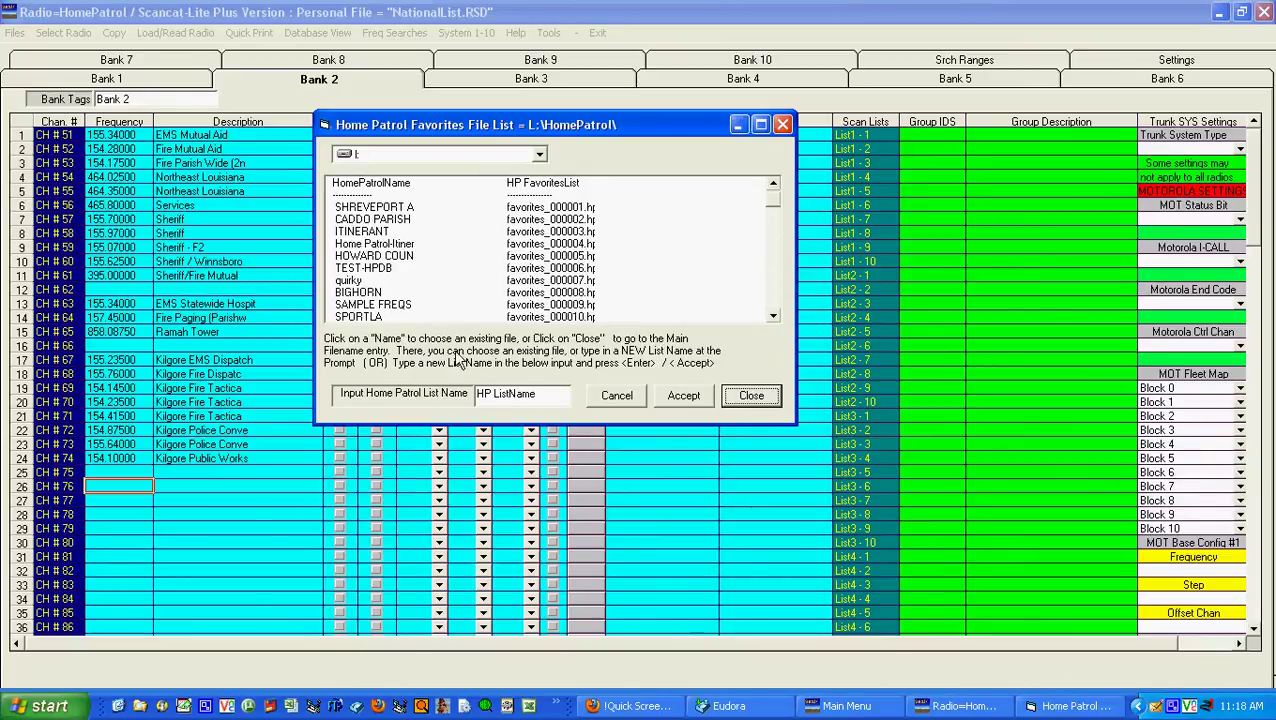
left_click_drag(537, 397, 415, 380)
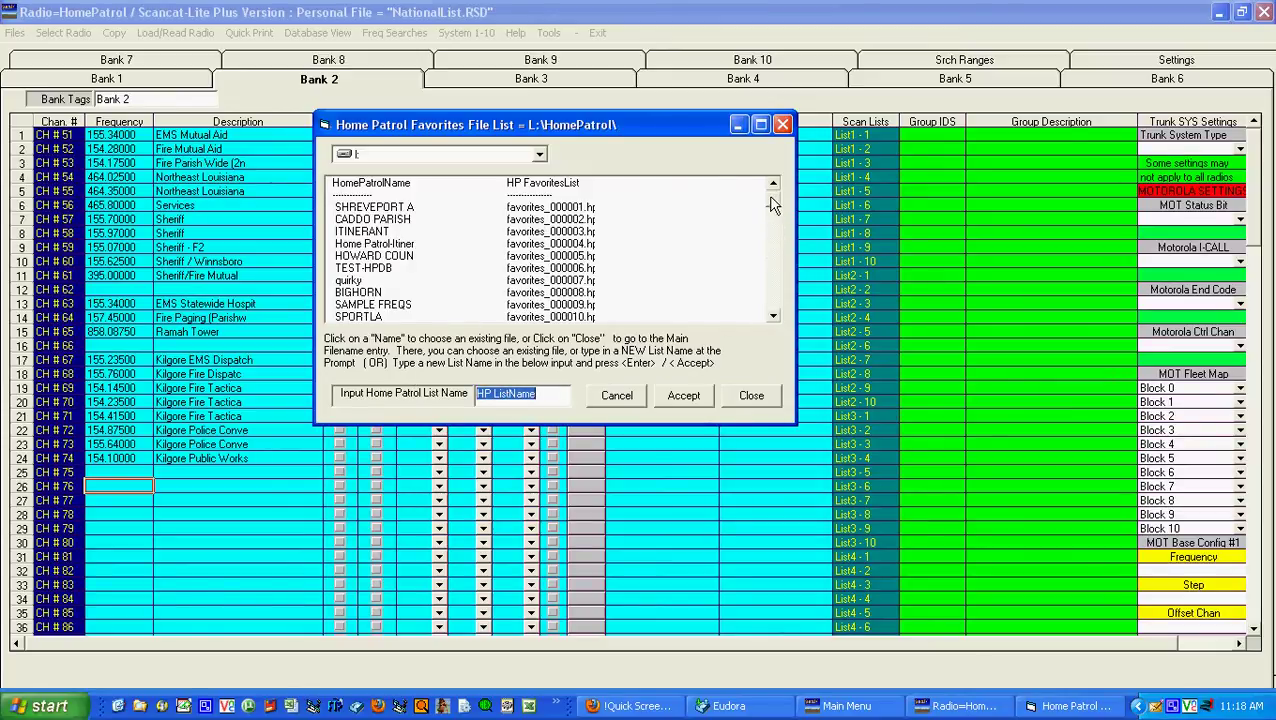
left_click_drag(771, 204, 772, 276)
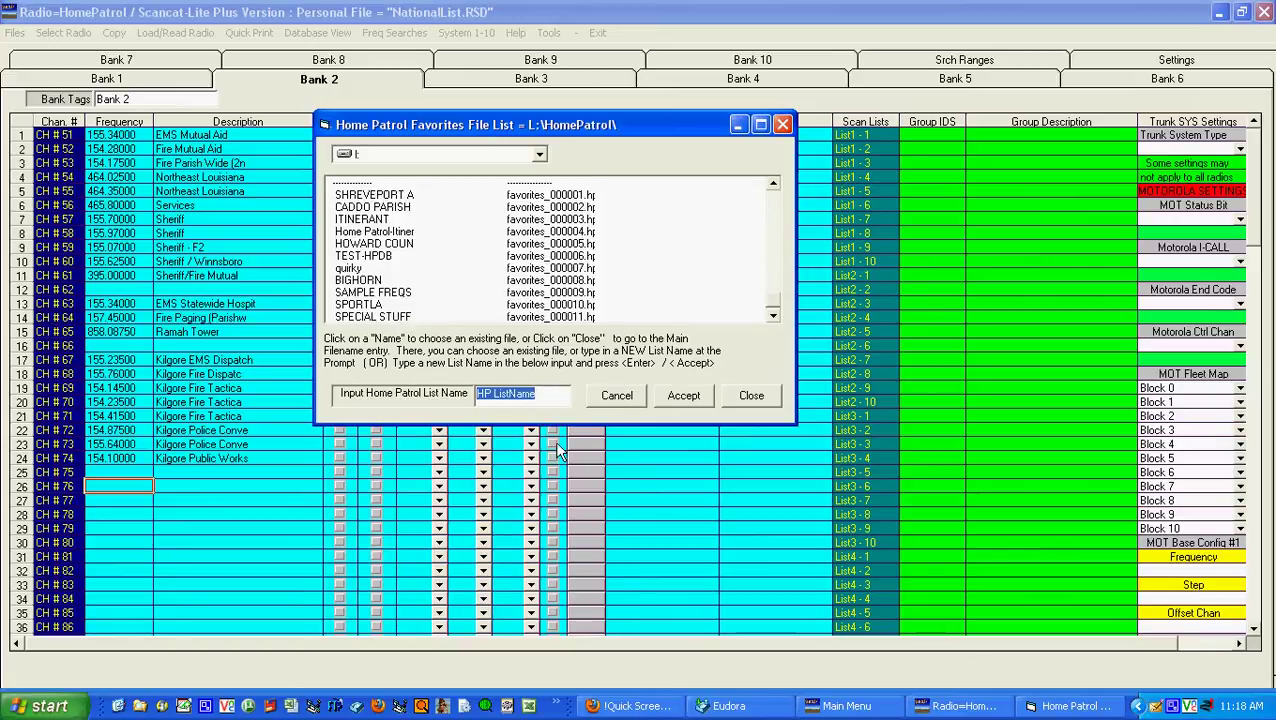
Step: Name the HomePatrol list LA-TEXAS and save it to the favorites_lists folder
left_click(543, 394)
left_click_drag(543, 394, 468, 390)
type("la-")
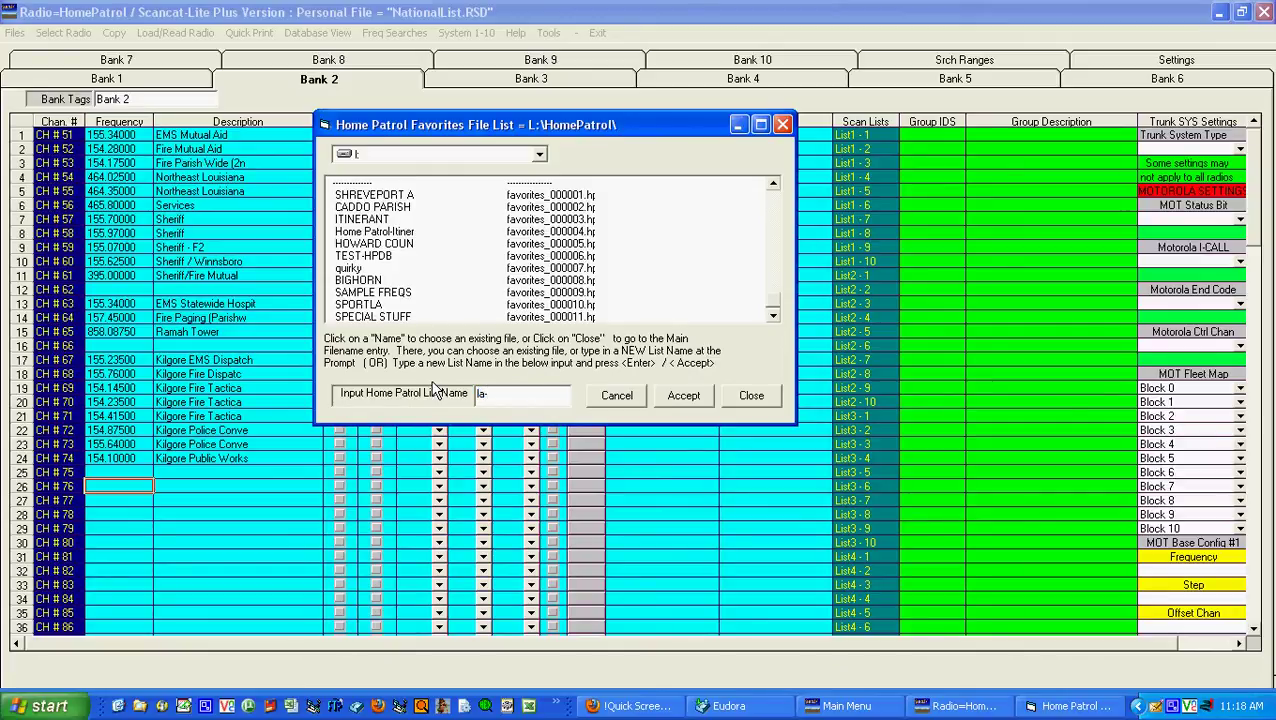
type("TEXAS")
key("Left")
key("Left")
key("Left")
key("Left")
key("Left")
key("Left")
key("BackSpace")
key("BackSpace")
type("LA")
left_click(683, 396)
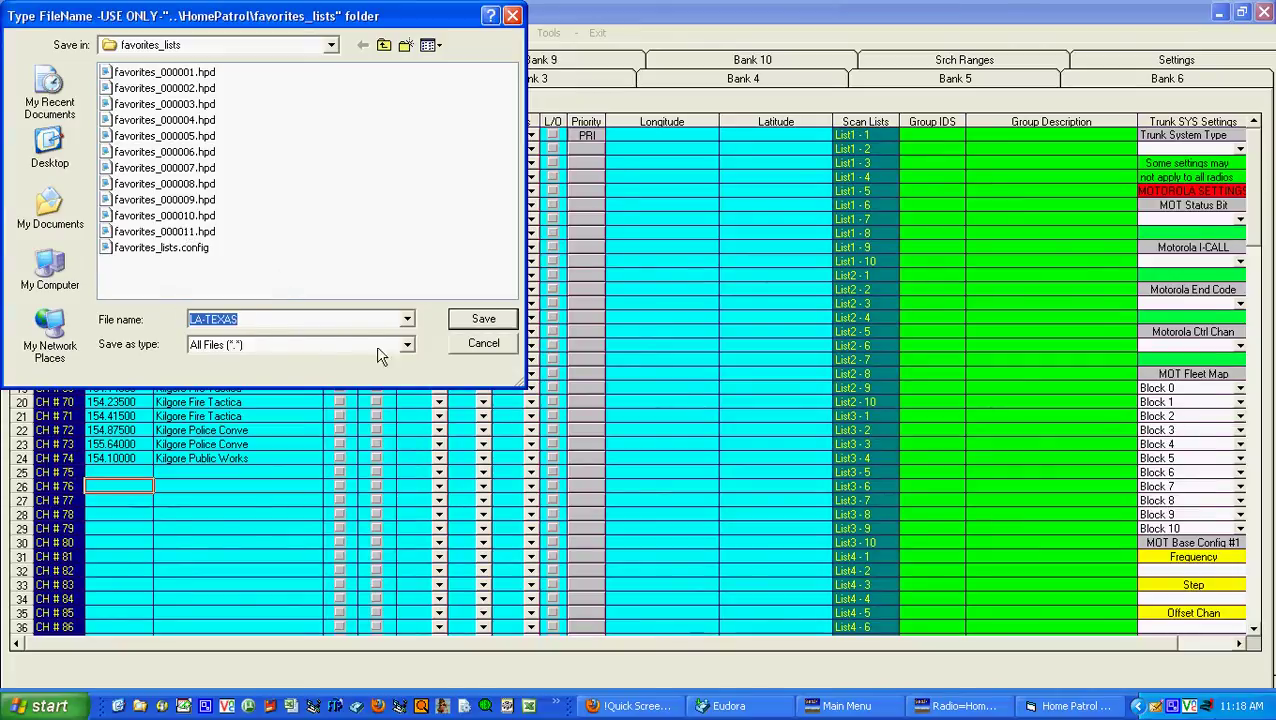
left_click(482, 318)
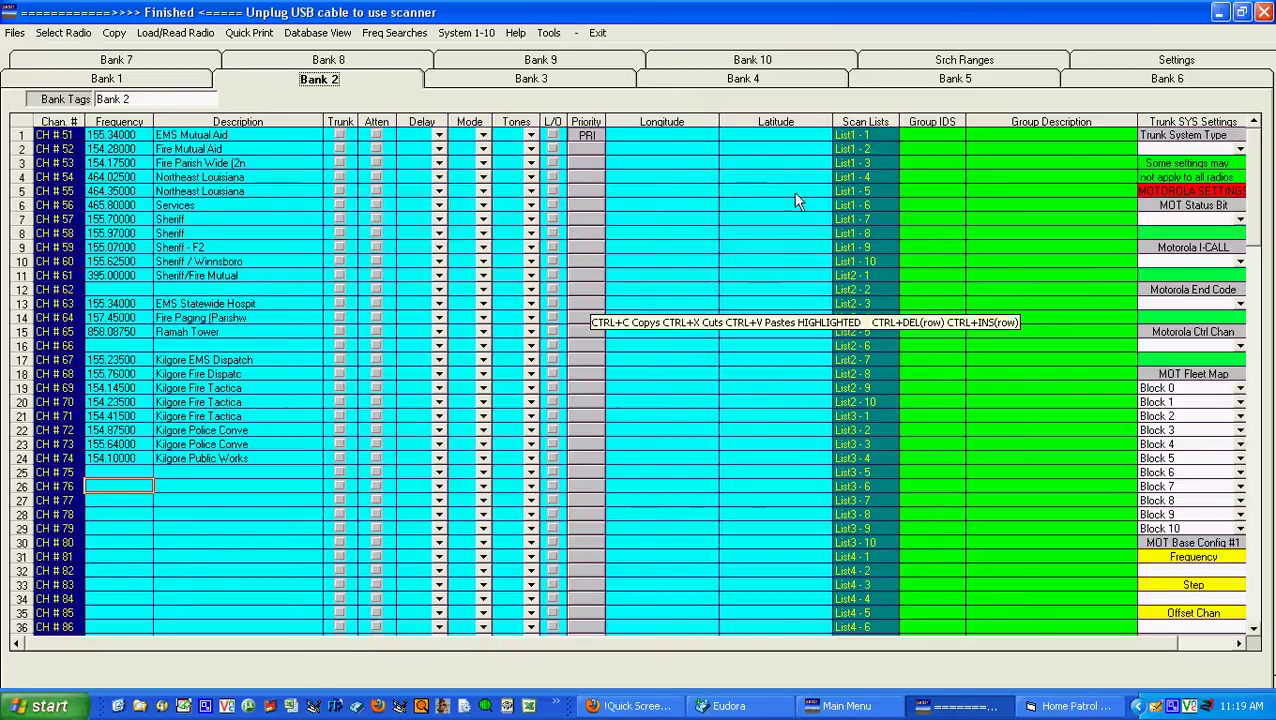
Step: Read the SPECIAL STUFF favorites list from the HomePatrol into the RSD database, agreeing to the disclaimer
left_click(158, 38)
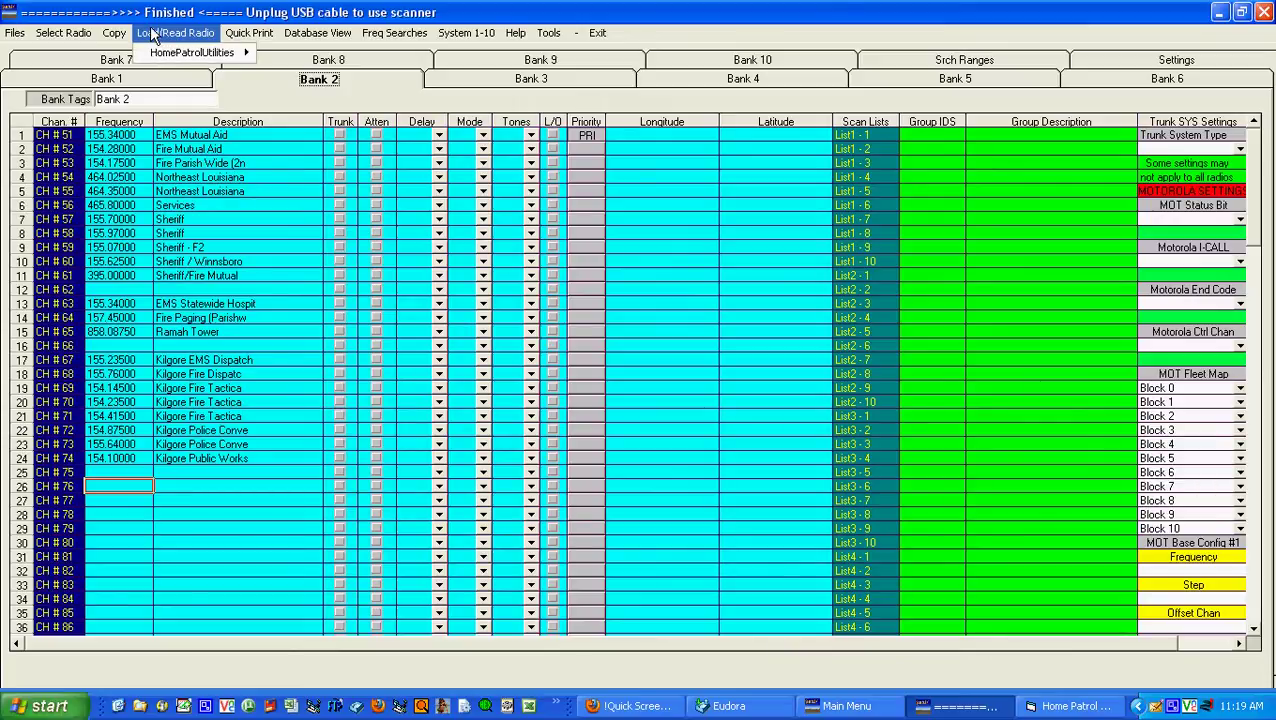
mouse_move(172, 58)
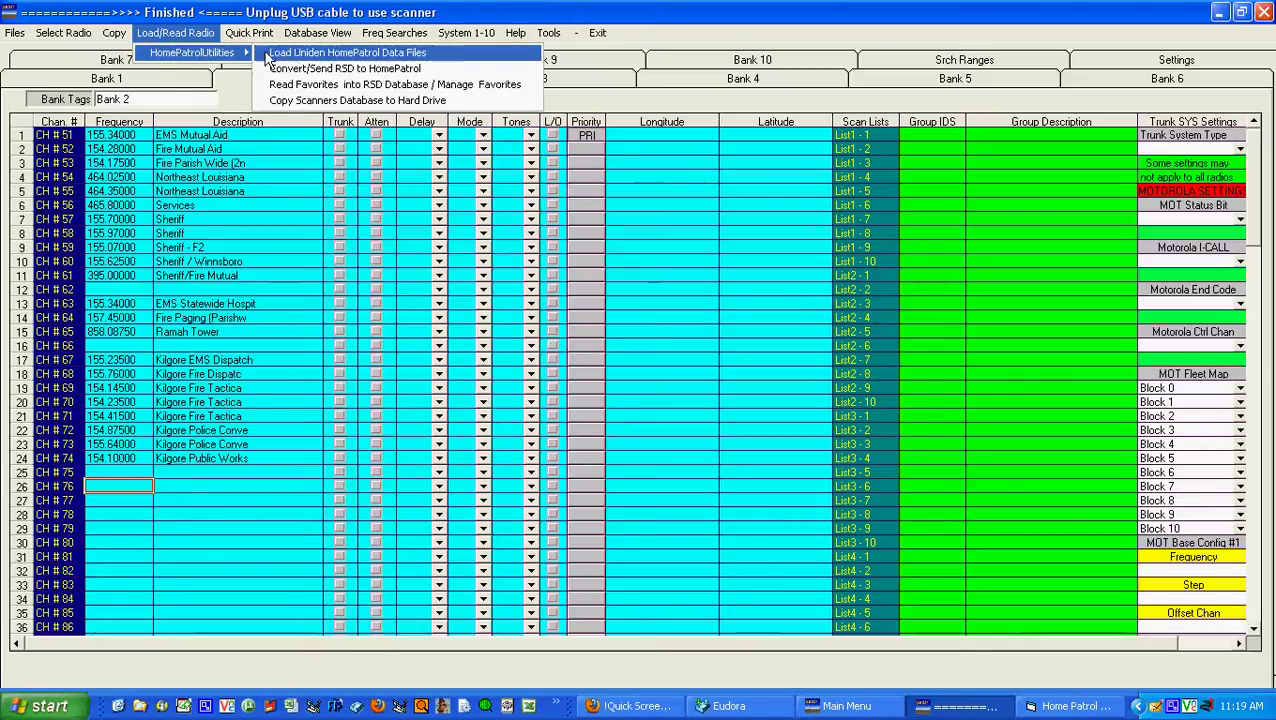
left_click(310, 86)
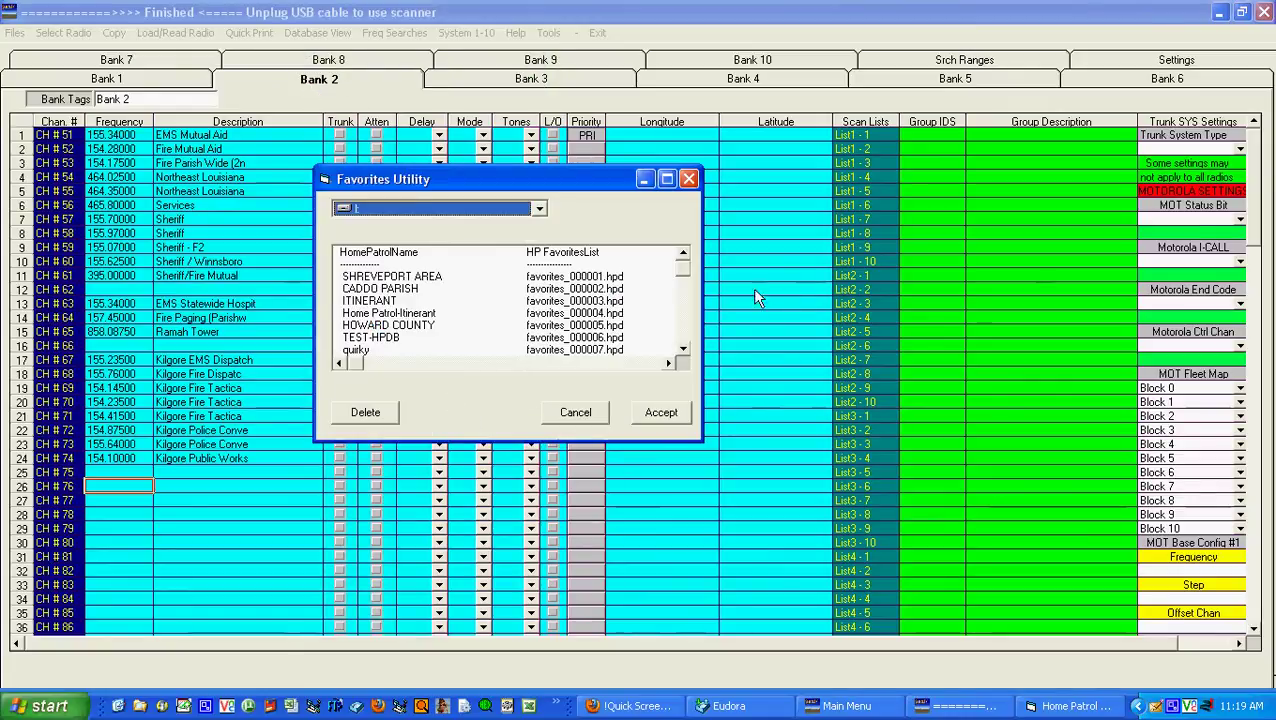
left_click_drag(683, 268, 683, 350)
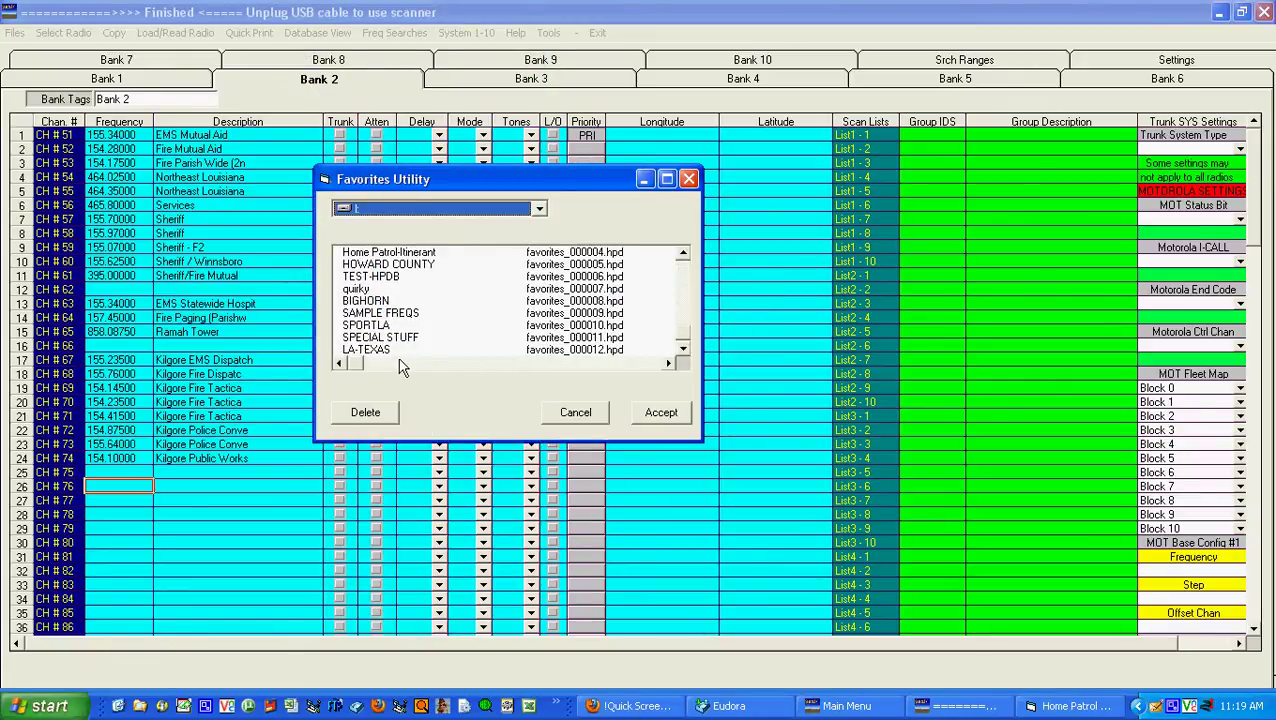
left_click(379, 341)
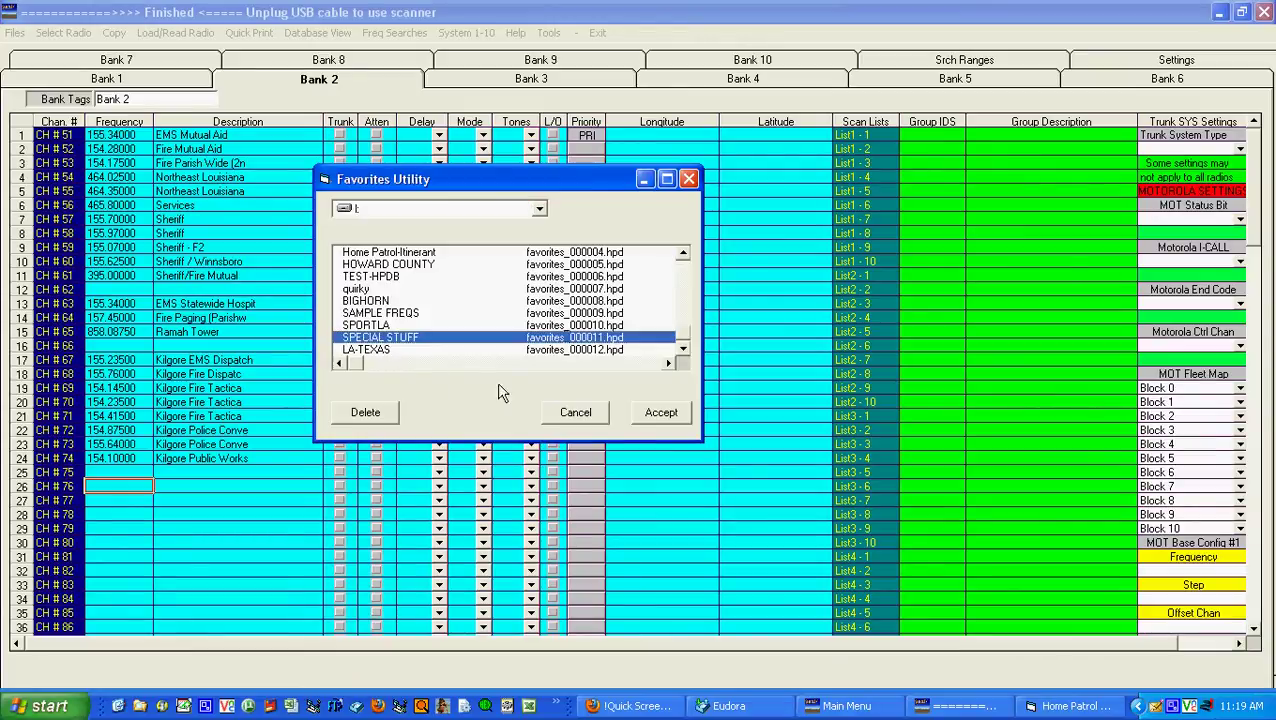
left_click(667, 418)
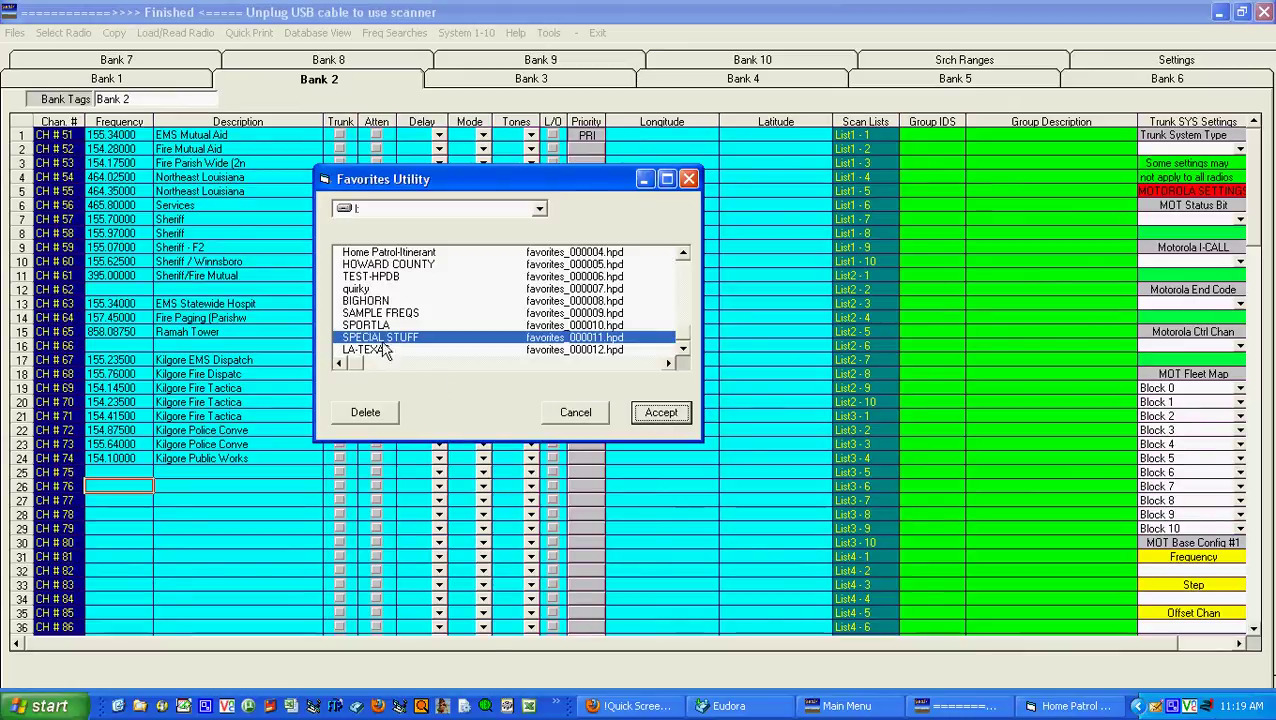
left_click(660, 420)
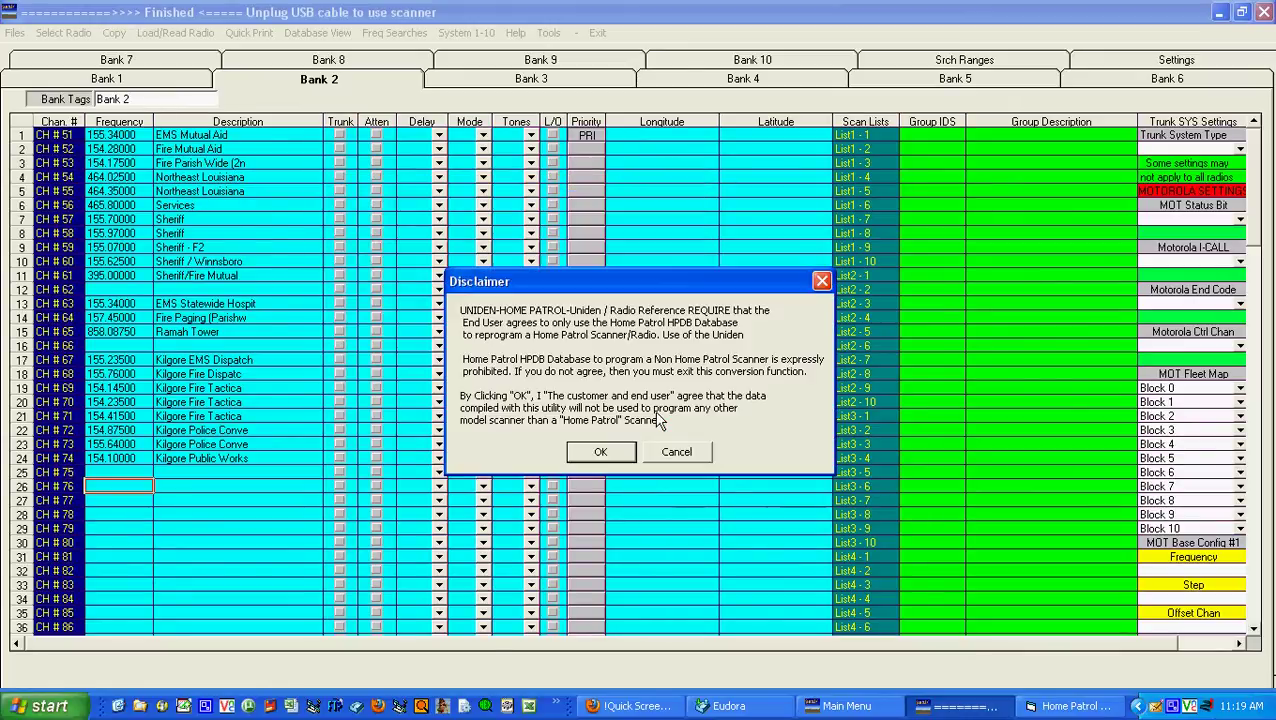
left_click(601, 453)
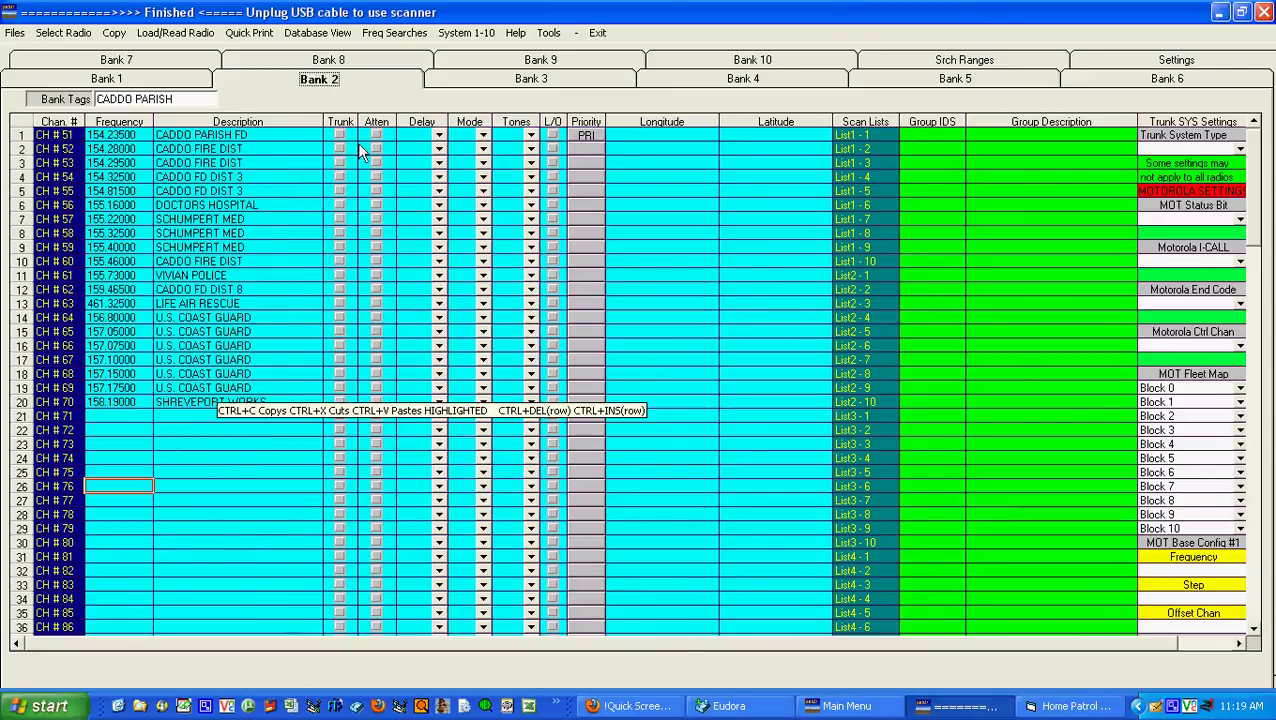
Step: Clear the frequency and description of channel 2, CADDO FIRE DIST, in Bank 1
left_click(551, 86)
left_click(726, 87)
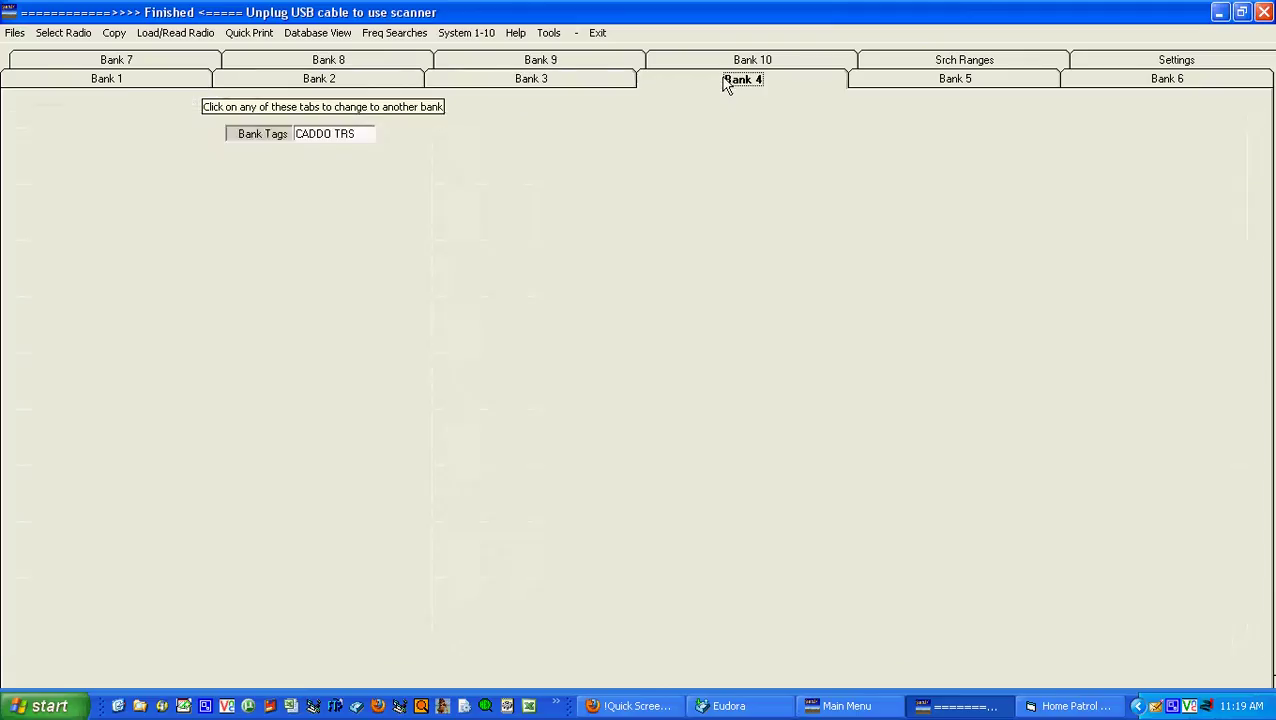
left_click(102, 82)
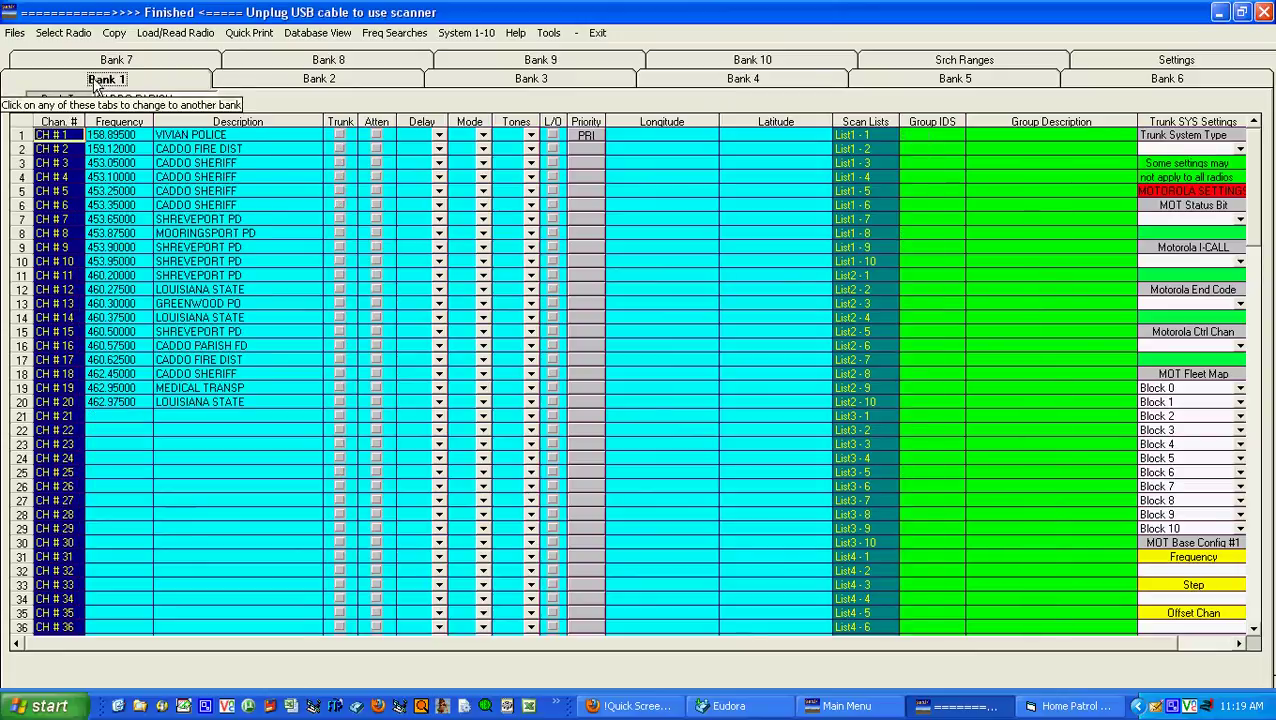
left_click(131, 151)
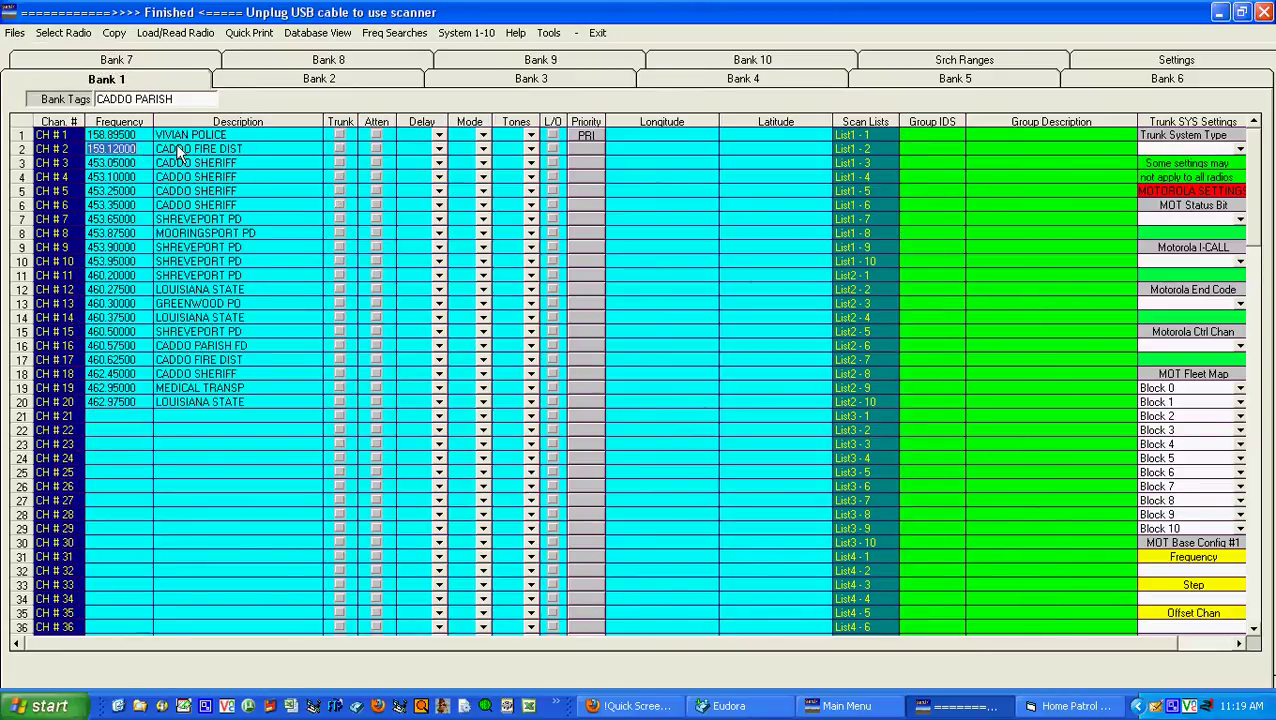
left_click(151, 152)
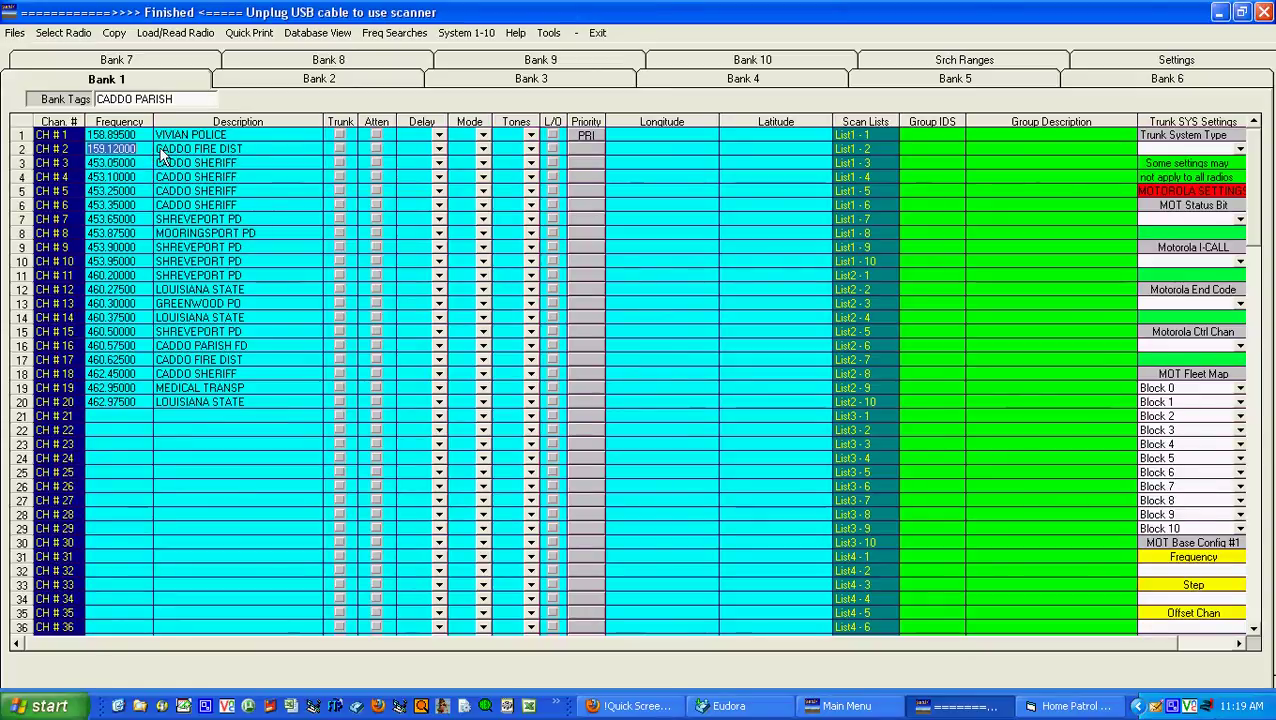
key("Delete")
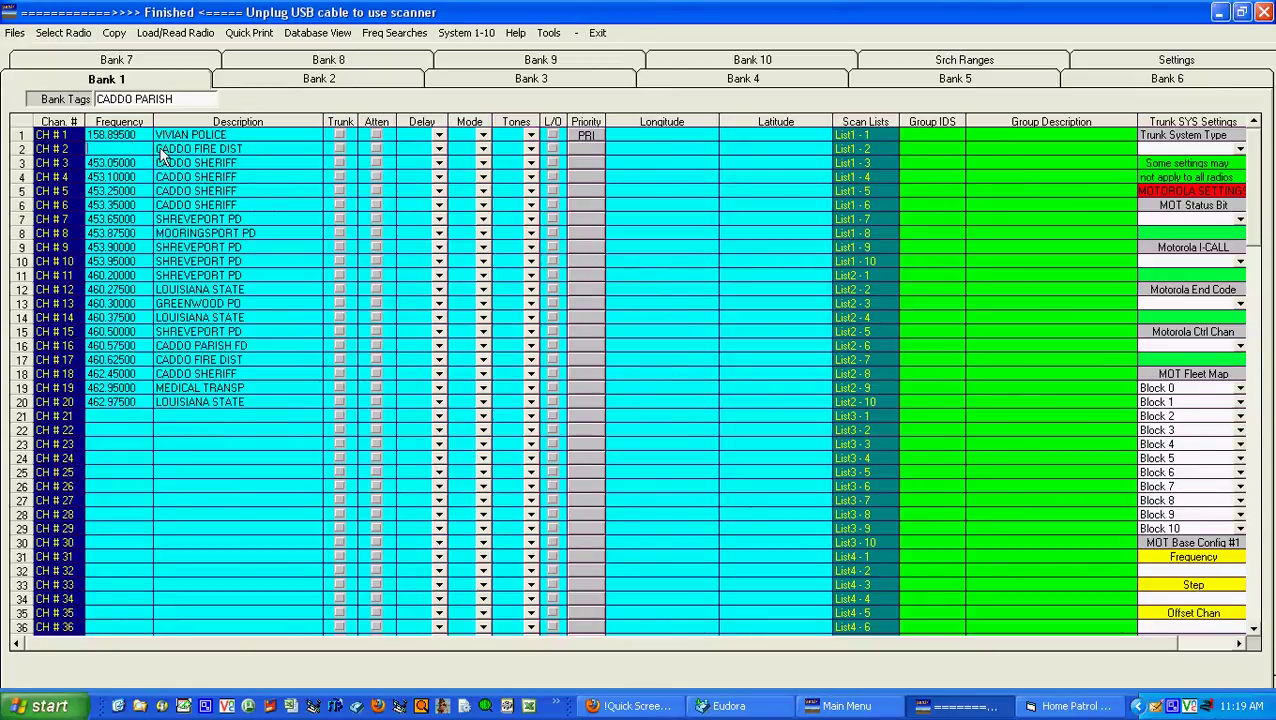
left_click(163, 150)
key("Delete")
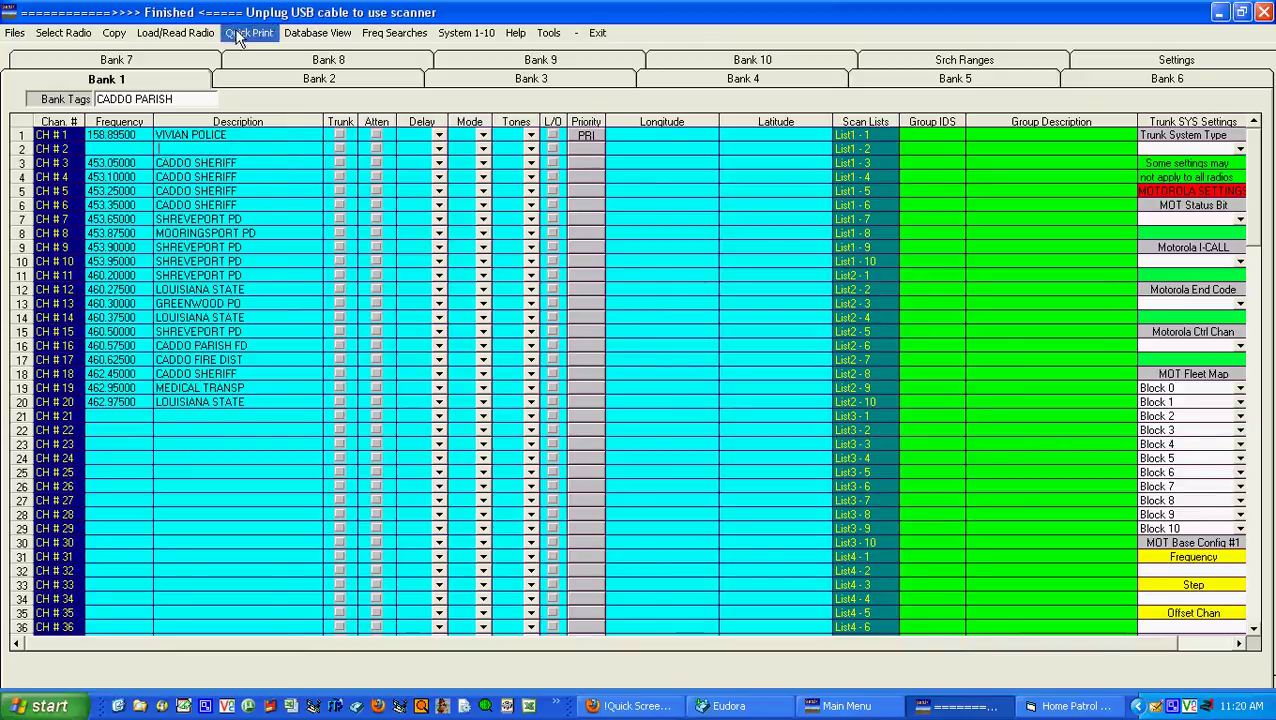
Step: Send the edited RSD data to the HomePatrol under the list name LA-TEXAS, saving it in the favorites_lists folder
left_click(175, 32)
mouse_move(205, 55)
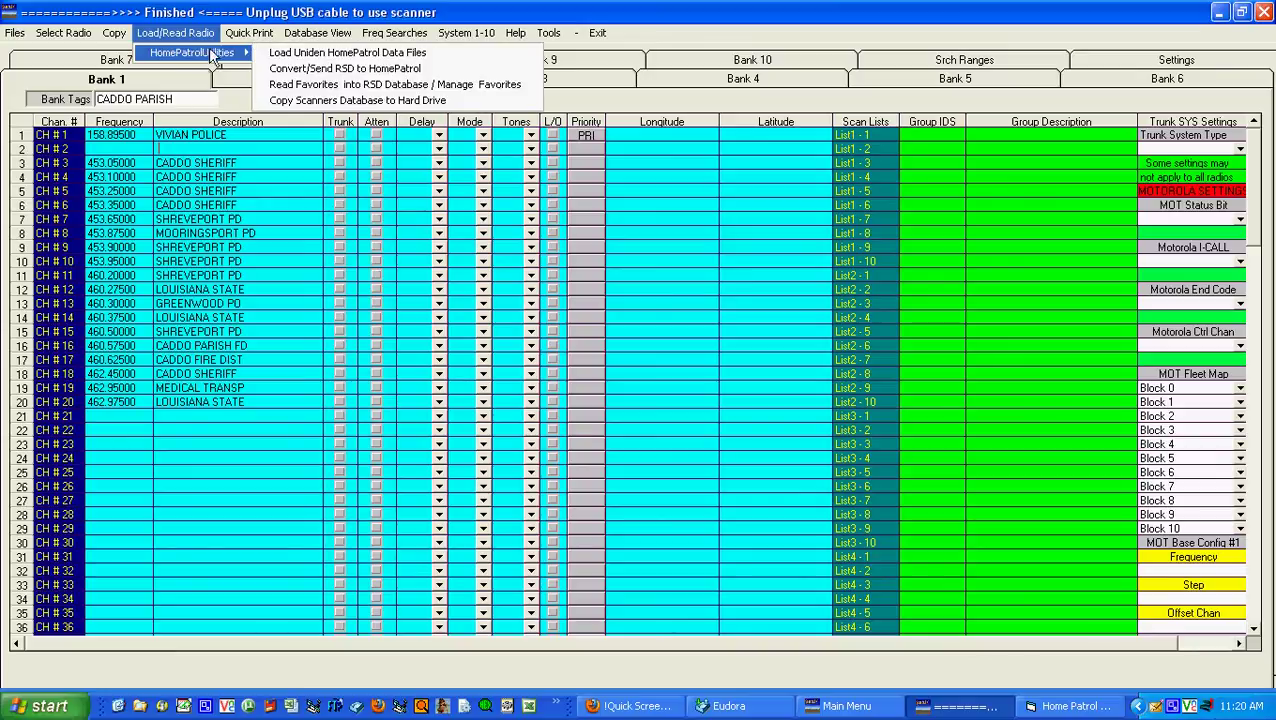
left_click(295, 70)
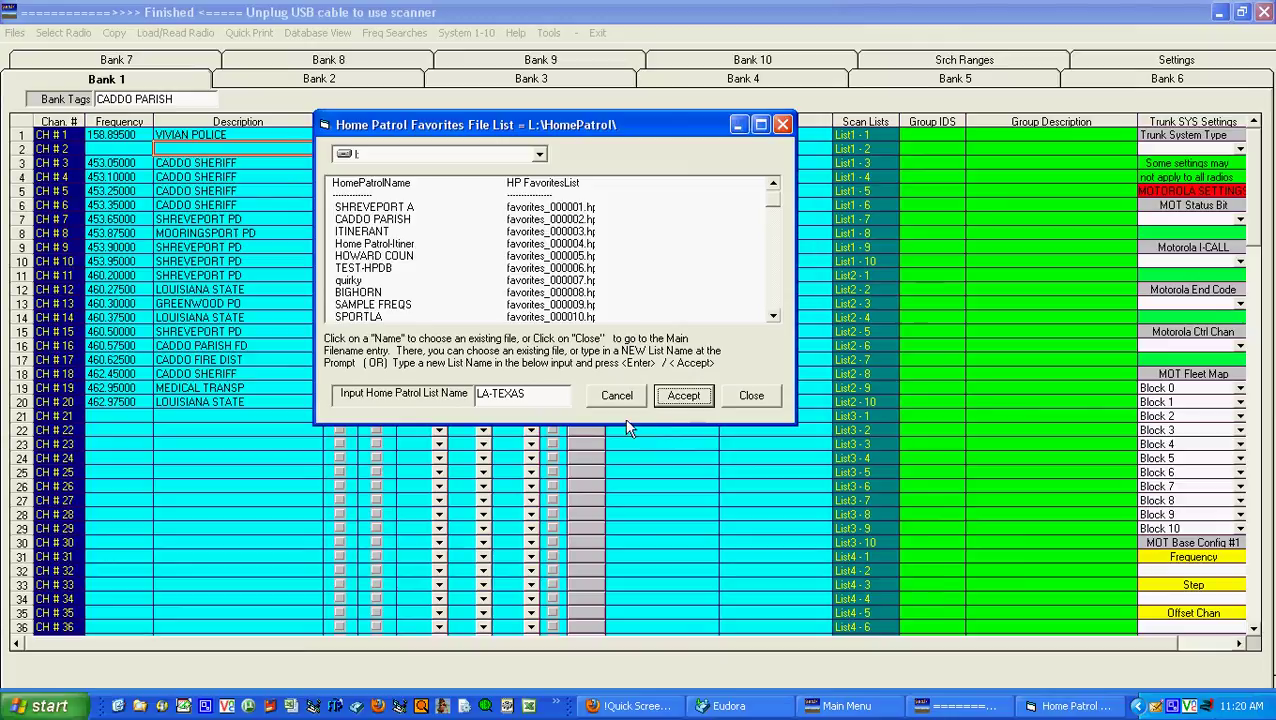
left_click(684, 398)
left_click(683, 396)
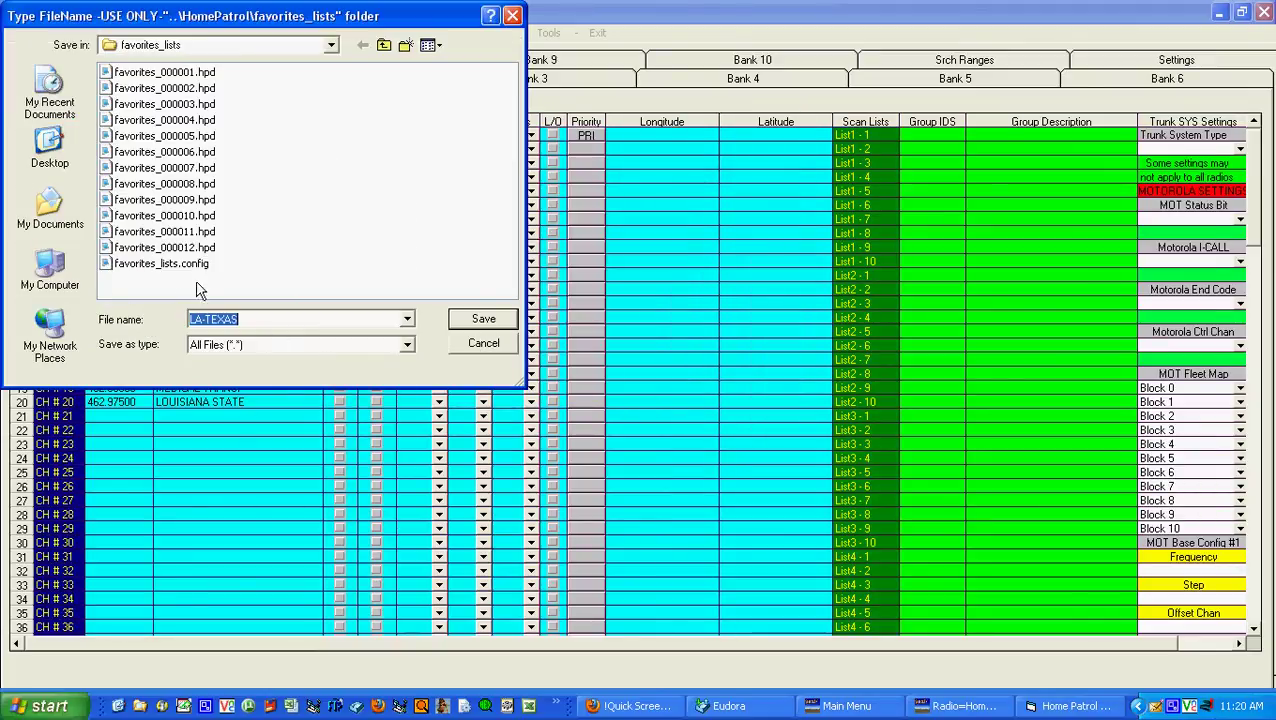
left_click(487, 323)
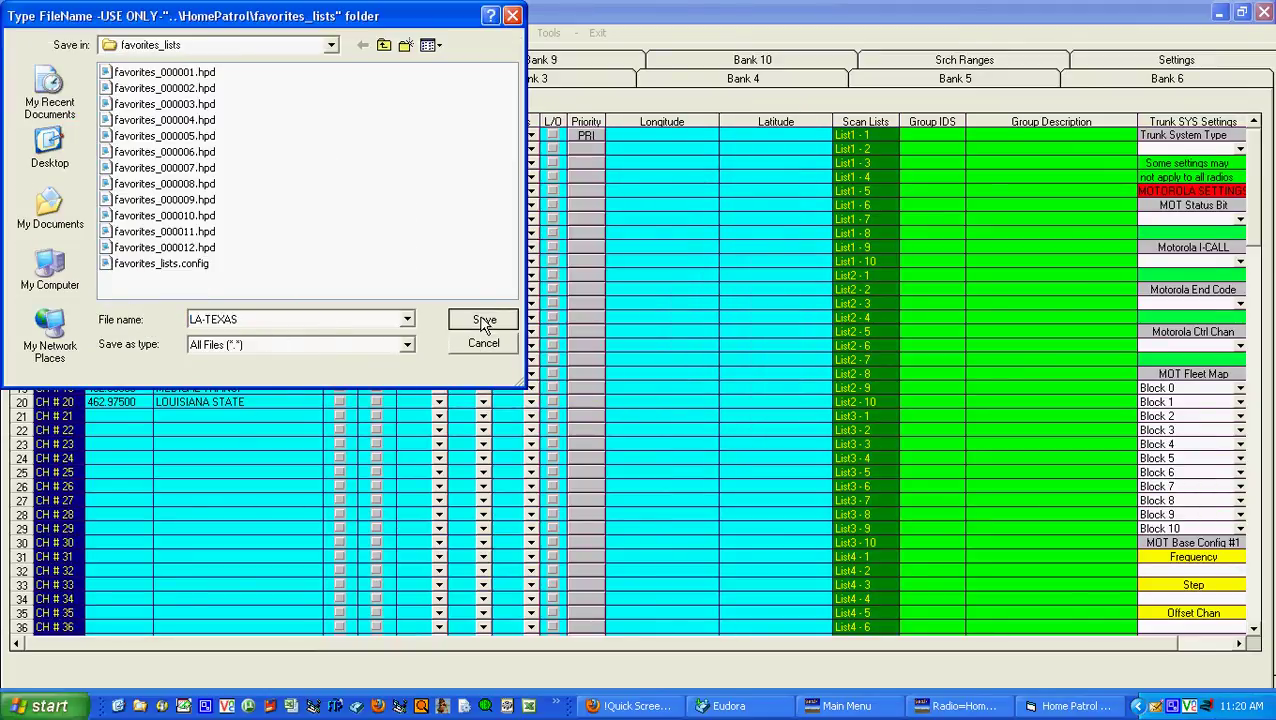